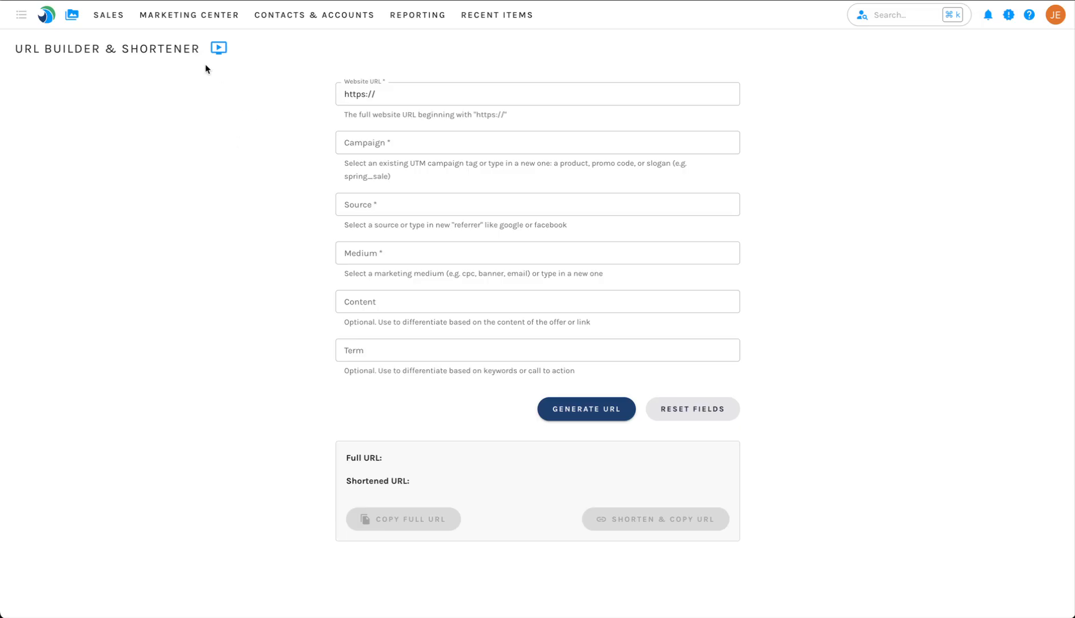
# - Create a Drag & Drop email in the Tests > Approvals folder with "Approval Test 1" as both its name and subject
pyautogui.click(75, 19)
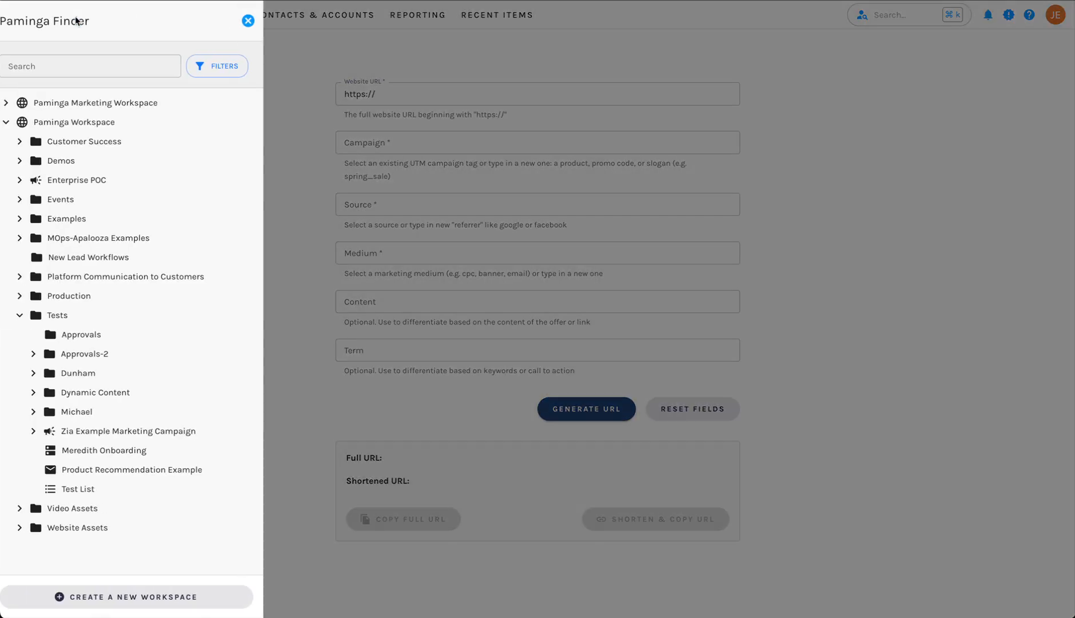
pyautogui.rightClick(97, 341)
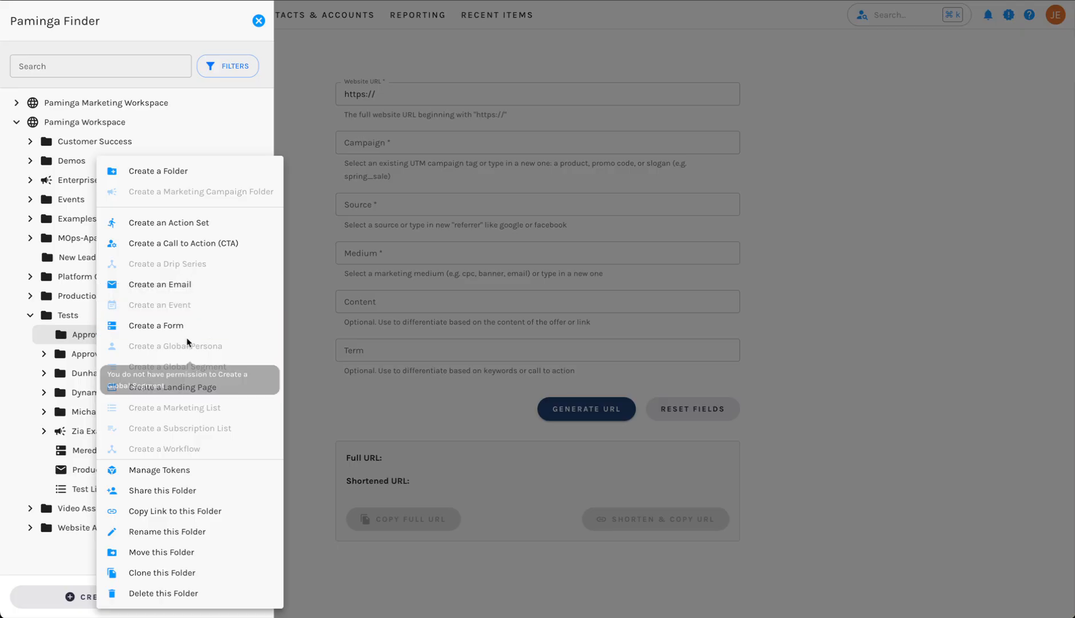
pyautogui.click(175, 289)
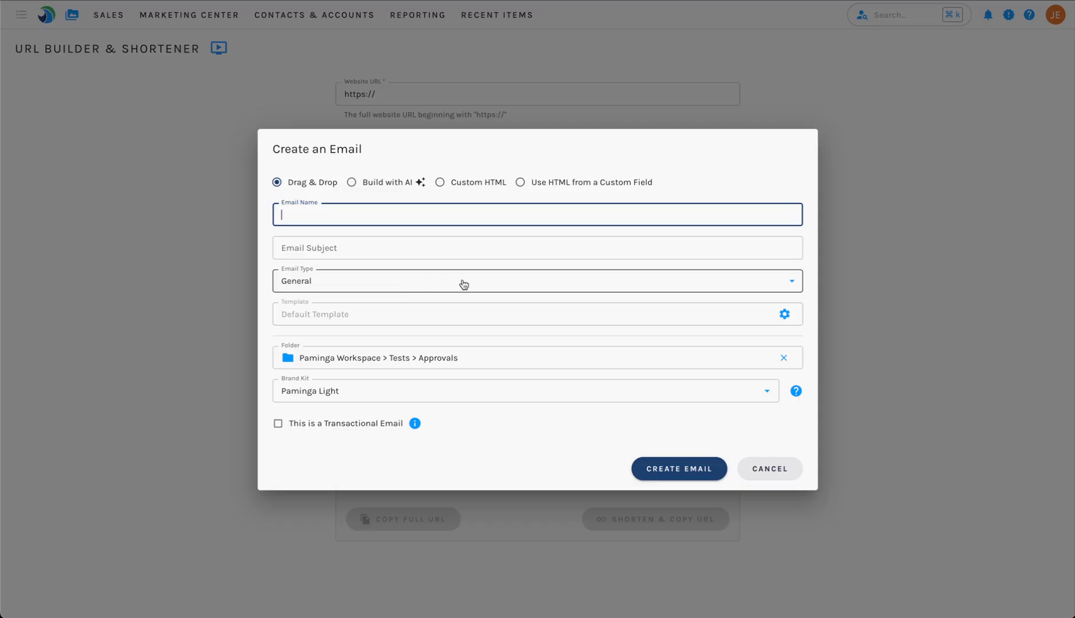
pyautogui.write('Approval Test')
pyautogui.hotkey('ctrl', 'a')
pyautogui.hotkey('ctrl', 'c')
pyautogui.press('Tab')
pyautogui.hotkey('ctrl', 'v')
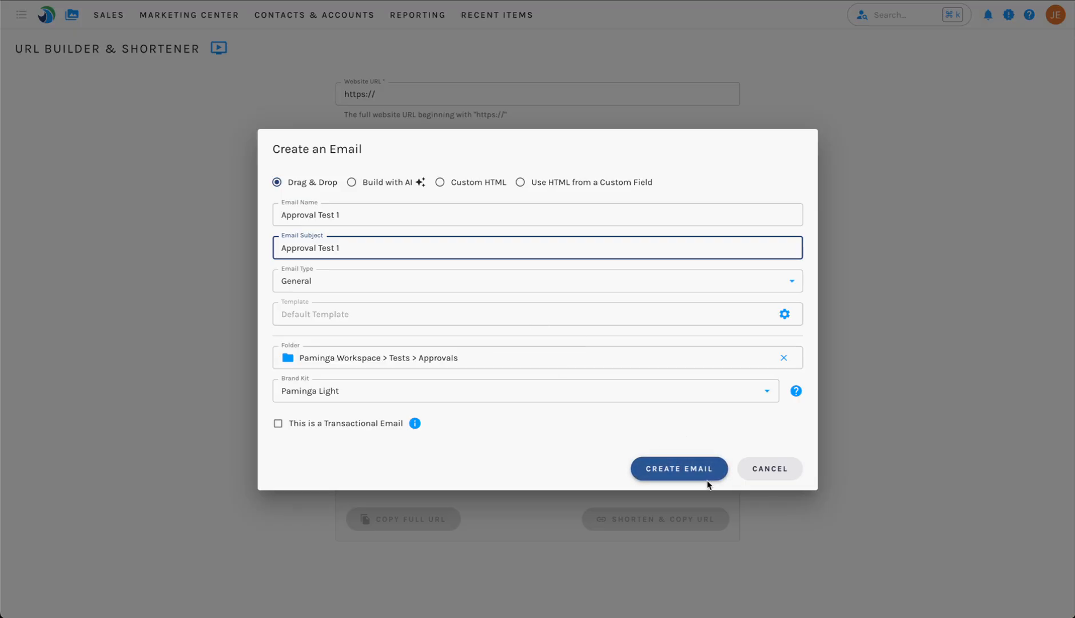
pyautogui.click(679, 469)
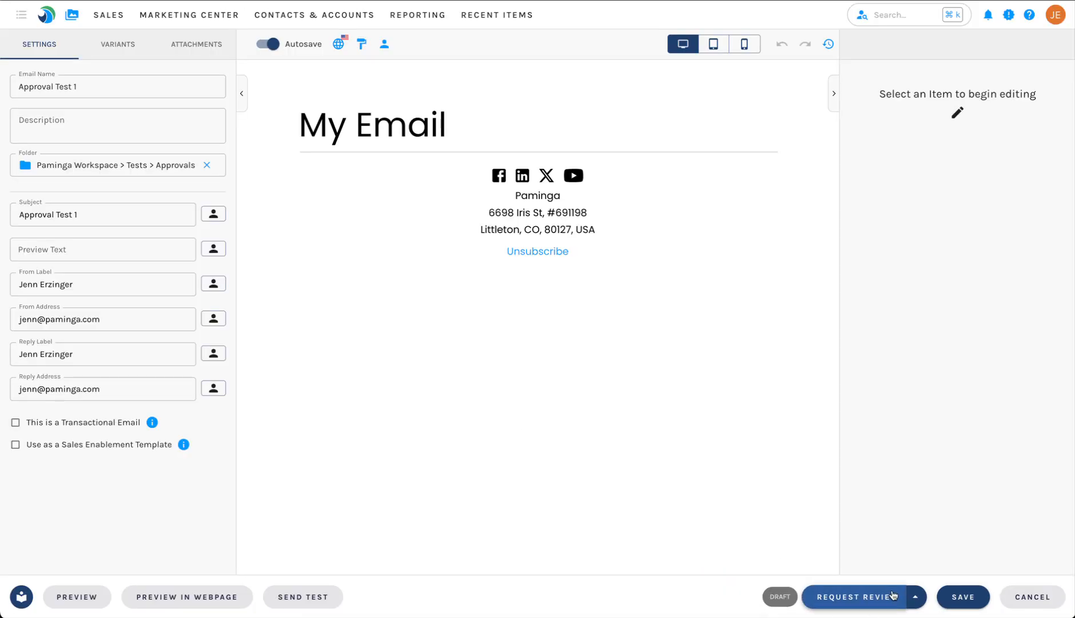
# - Request a review of the email from one assigned reviewer with the comment "Please review", and view its comment thread
pyautogui.click(915, 596)
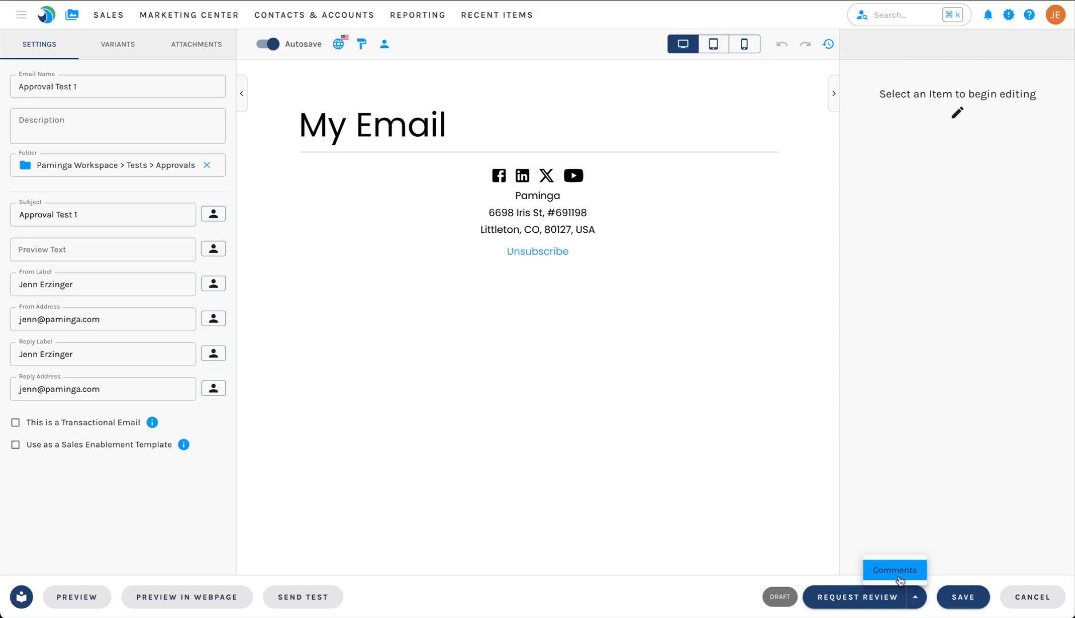
pyautogui.click(822, 510)
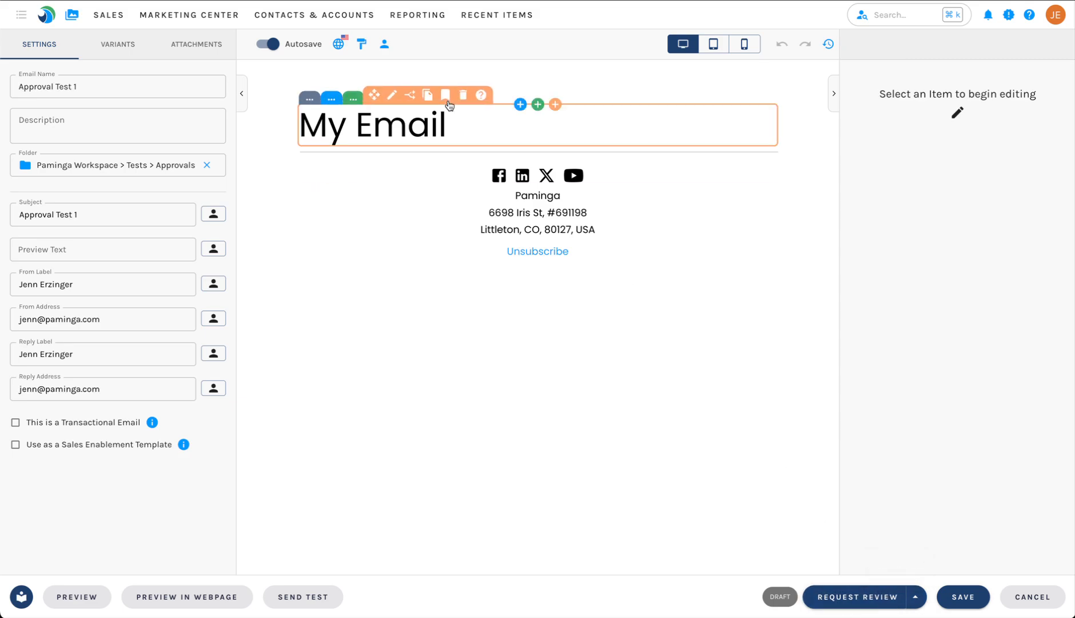
pyautogui.click(846, 597)
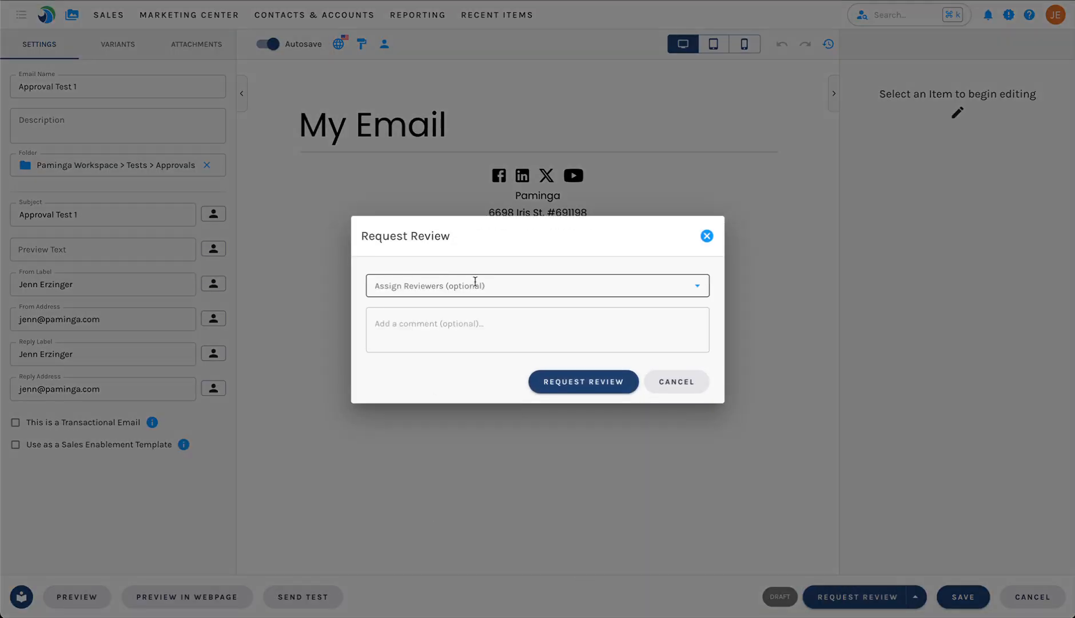
pyautogui.click(475, 280)
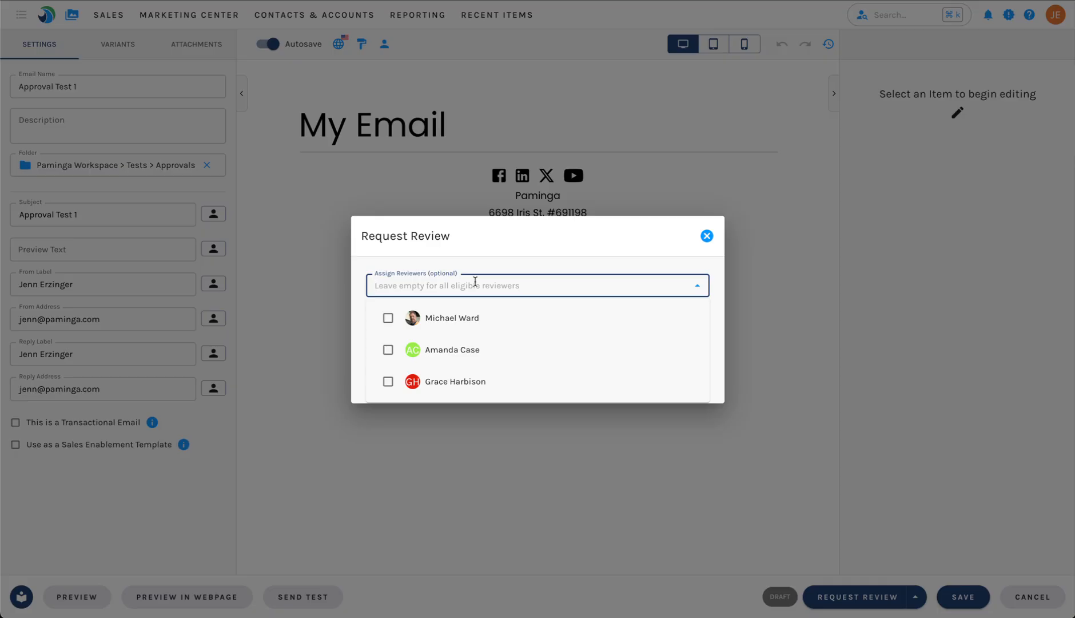
pyautogui.click(388, 319)
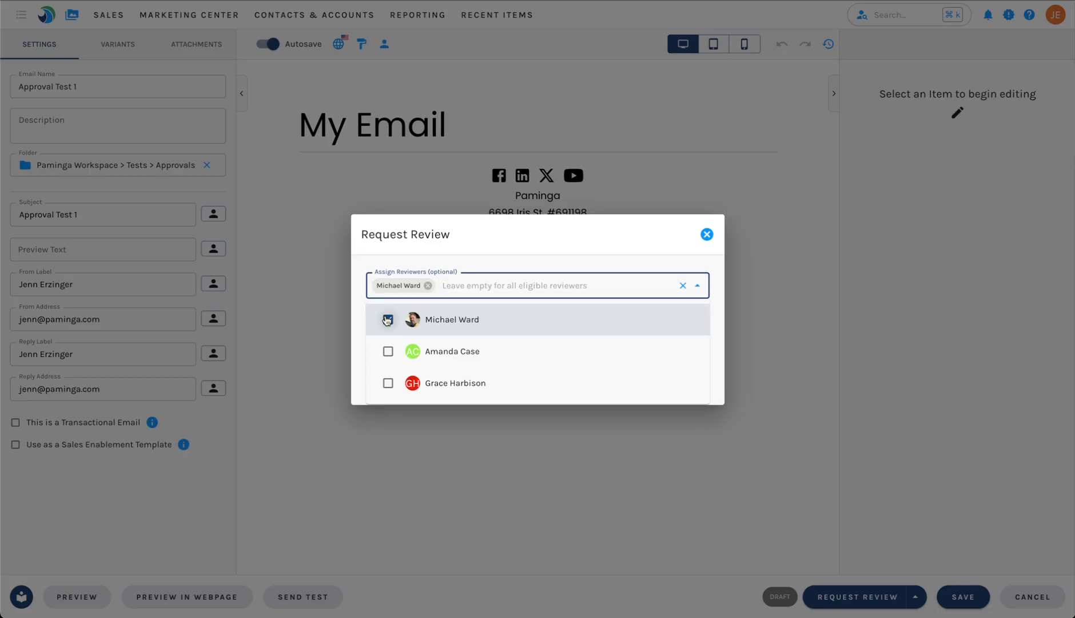
pyautogui.click(718, 271)
pyautogui.click(417, 329)
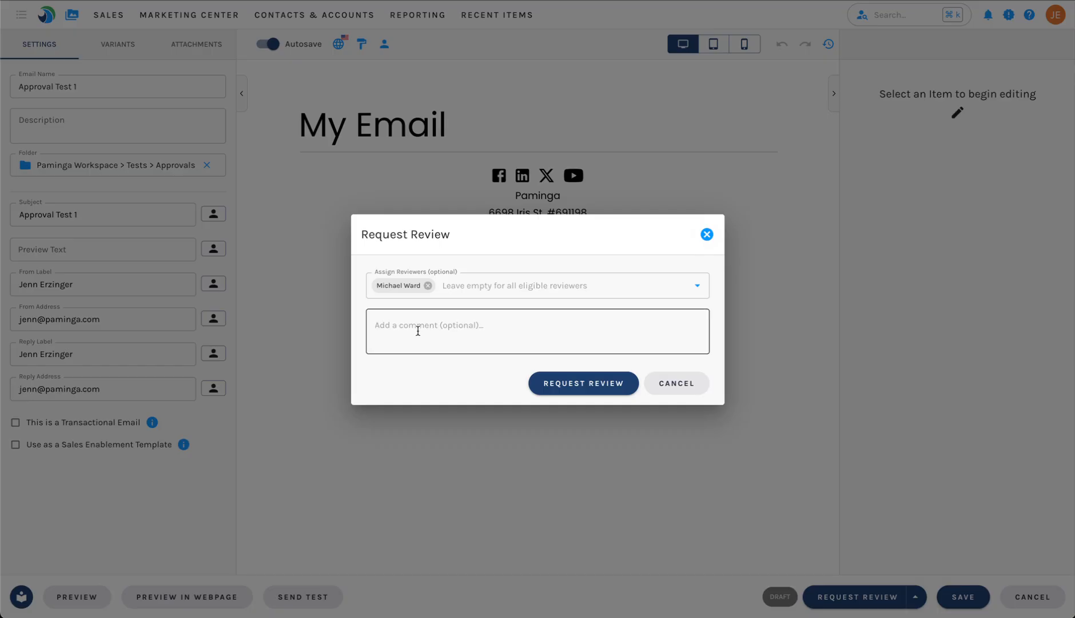
pyautogui.write('Please review')
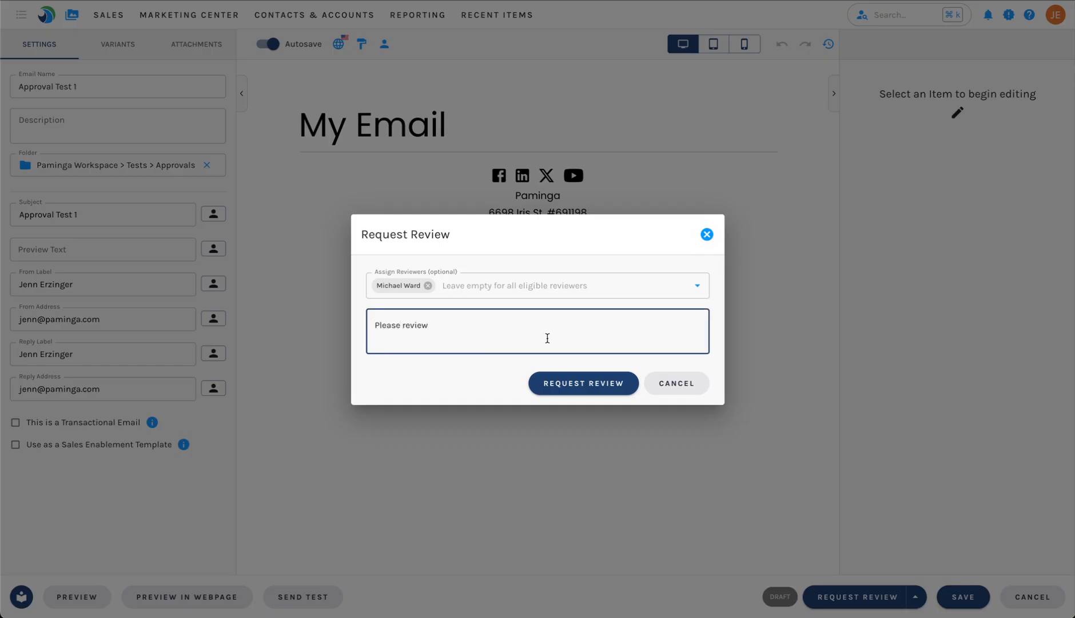
pyautogui.click(563, 392)
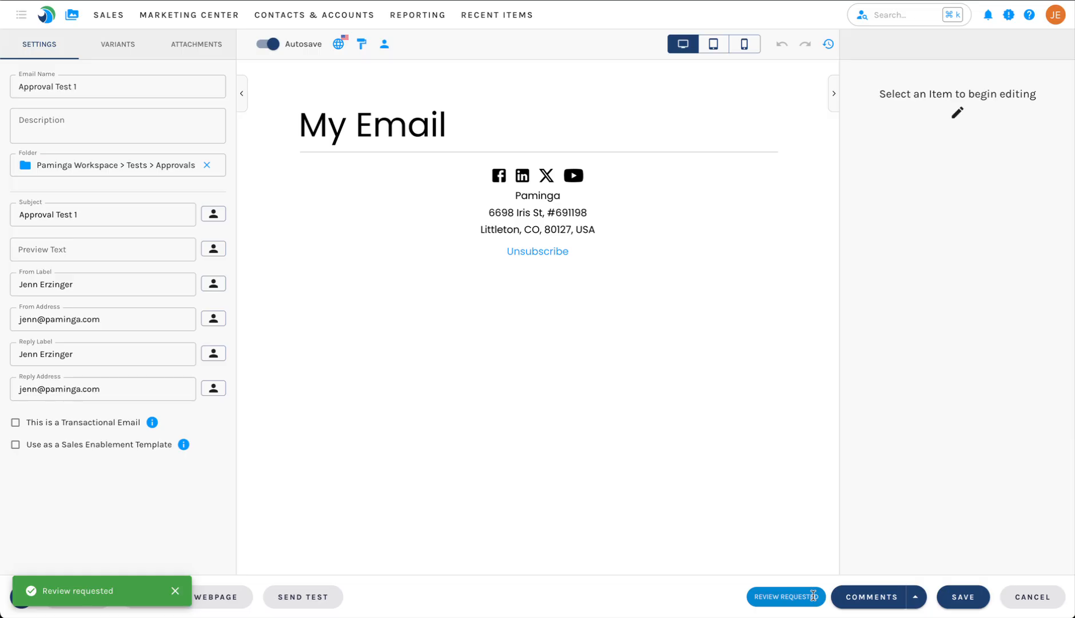
pyautogui.click(881, 599)
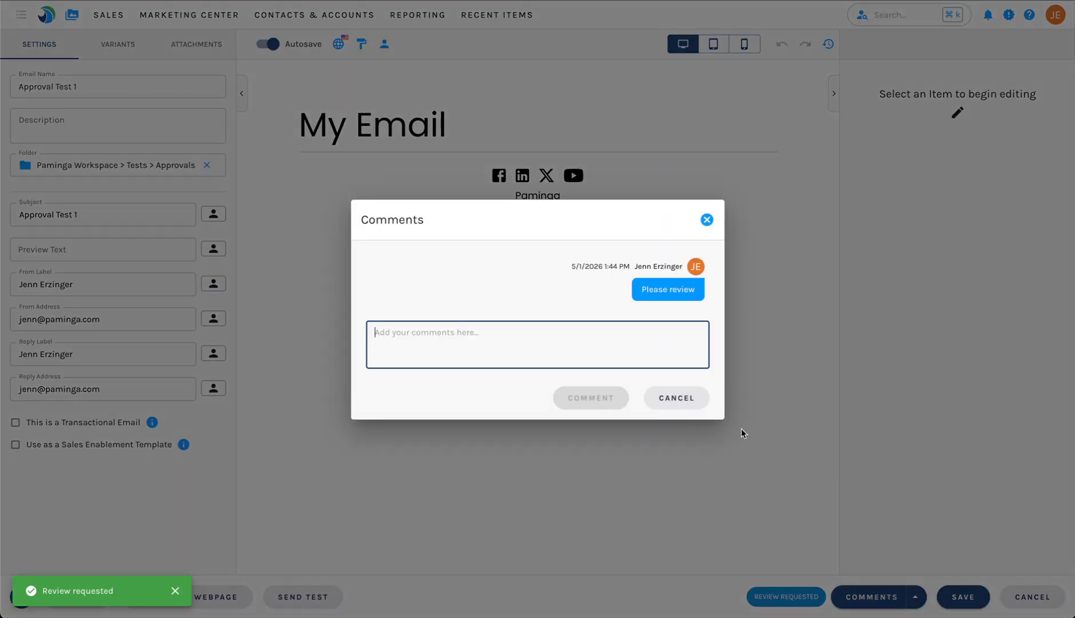
pyautogui.click(799, 308)
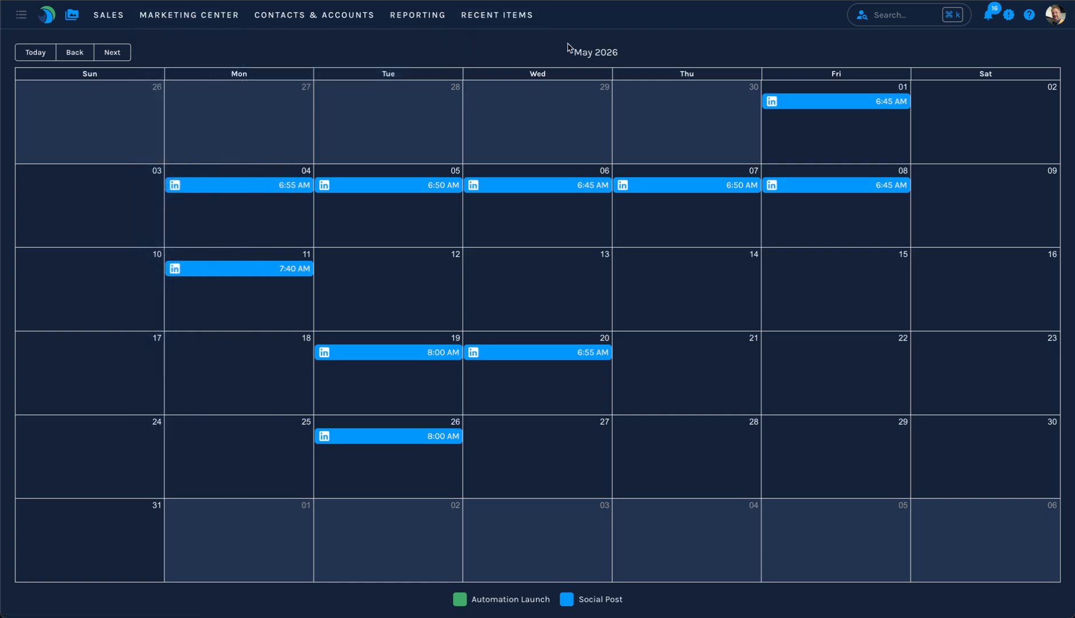
# - In the reviewer's account, look at the Marketing Center options and open Approval Test 1 from the review request banner
pyautogui.moveTo(187, 23)
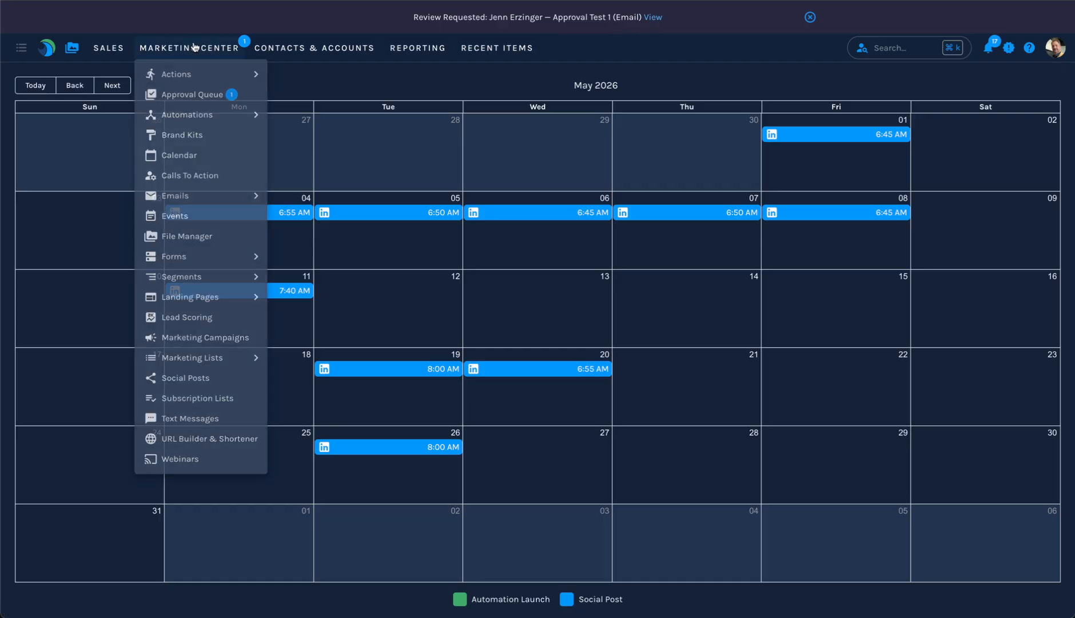
pyautogui.moveTo(208, 48)
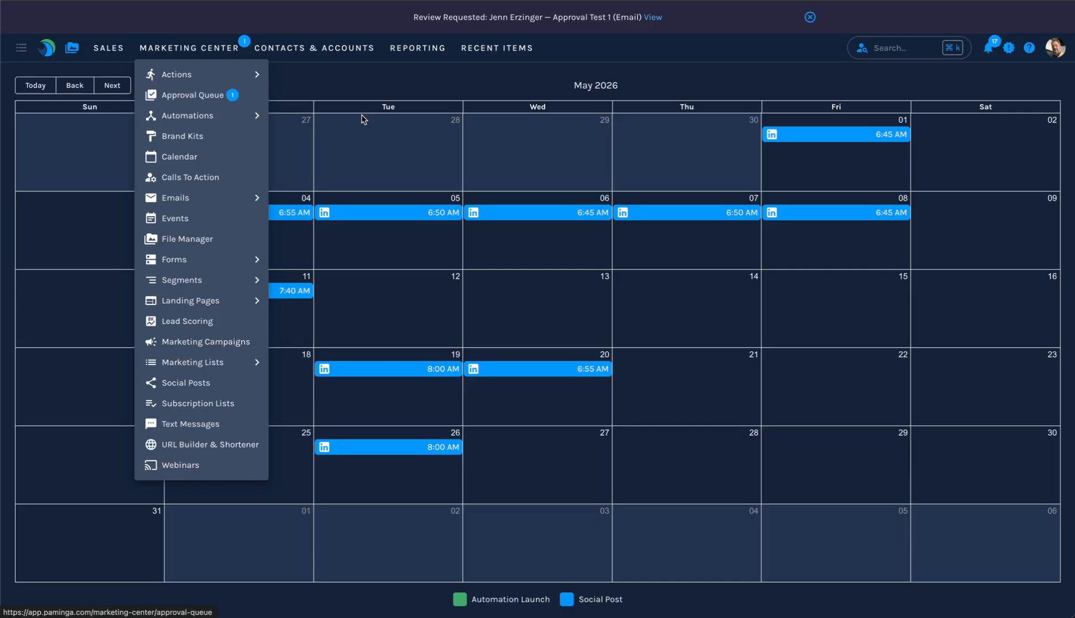
pyautogui.click(654, 21)
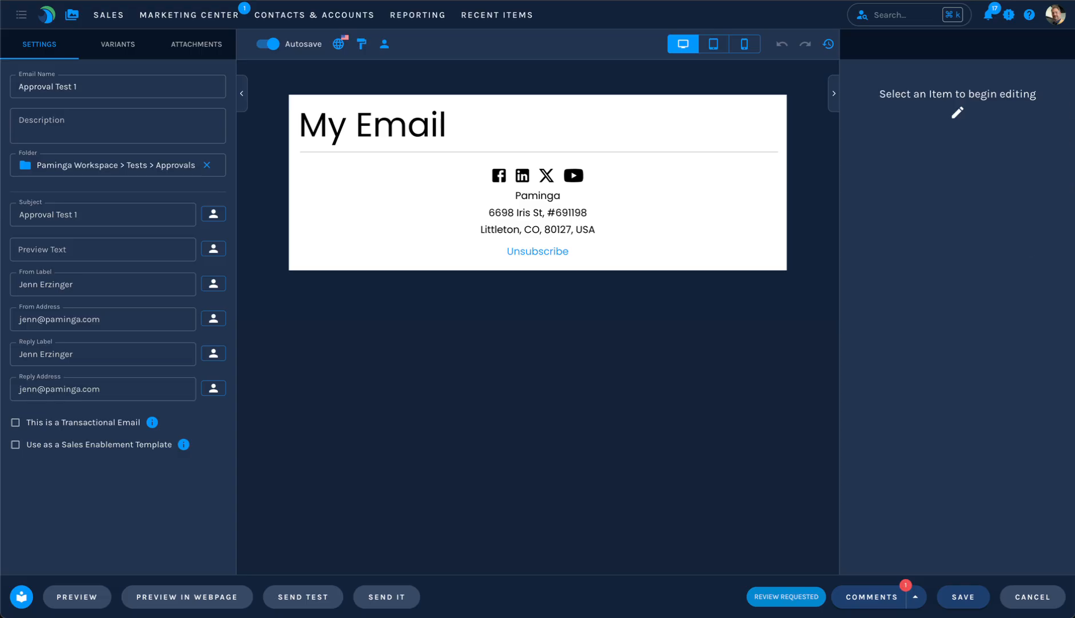
# - View the Approval Notification Preferences in the reviewer's personal settings
pyautogui.click(1054, 16)
pyautogui.click(995, 71)
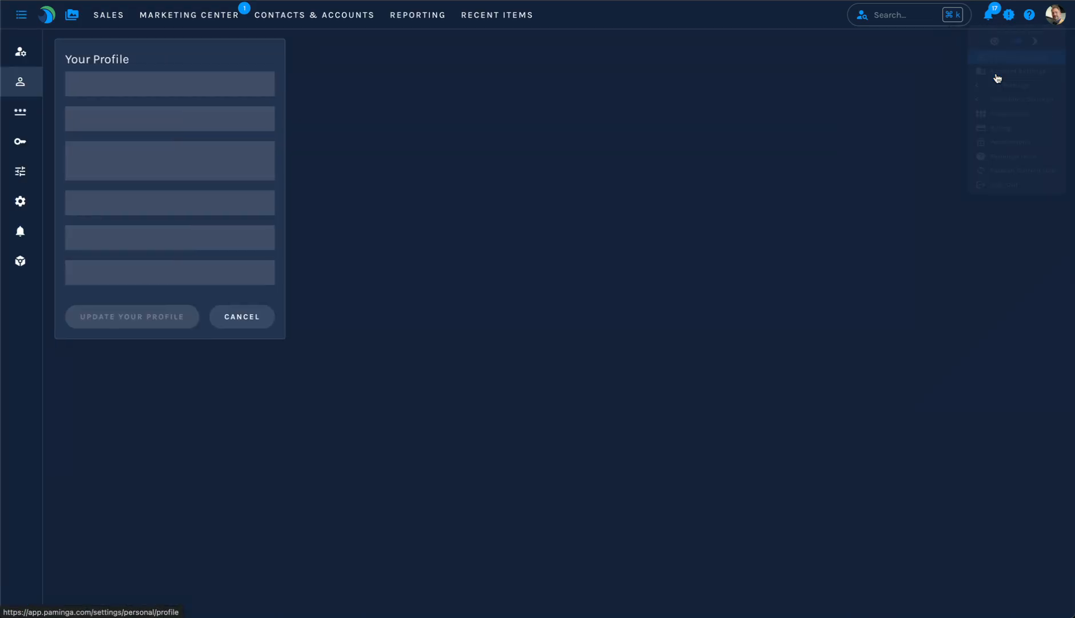
pyautogui.moveTo(3, 297)
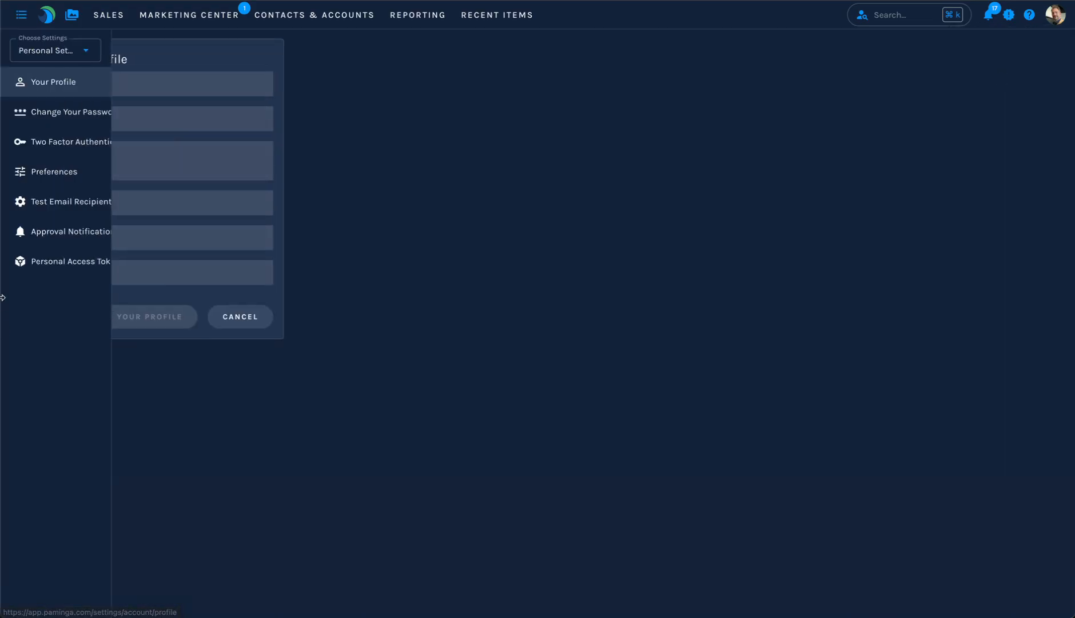
pyautogui.click(79, 234)
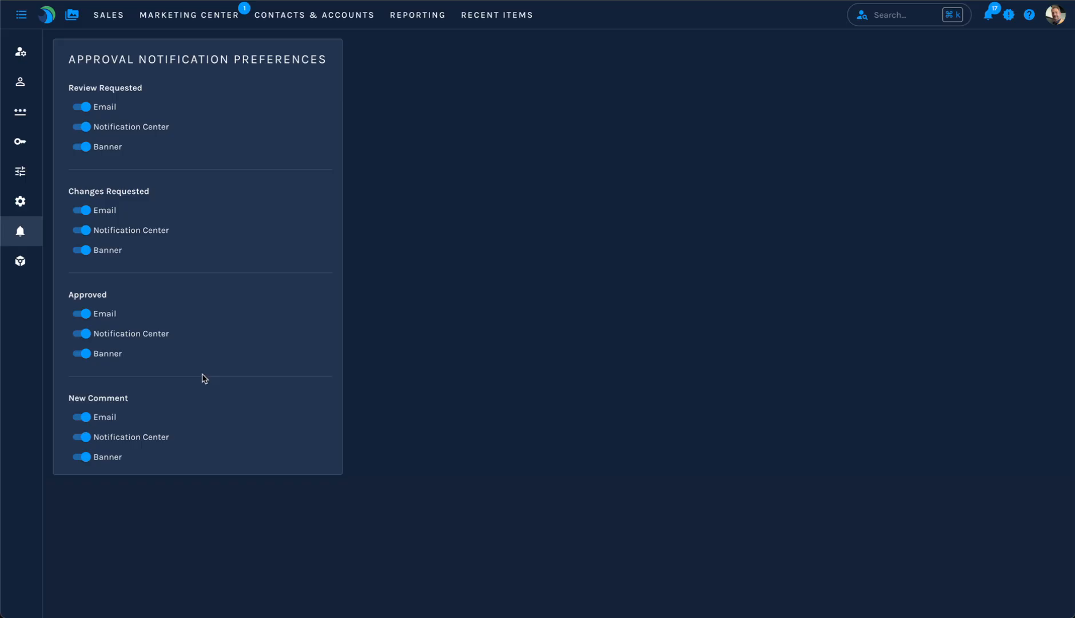
# - Open the Approval Test 1 email from the Approval Queue
pyautogui.click(190, 15)
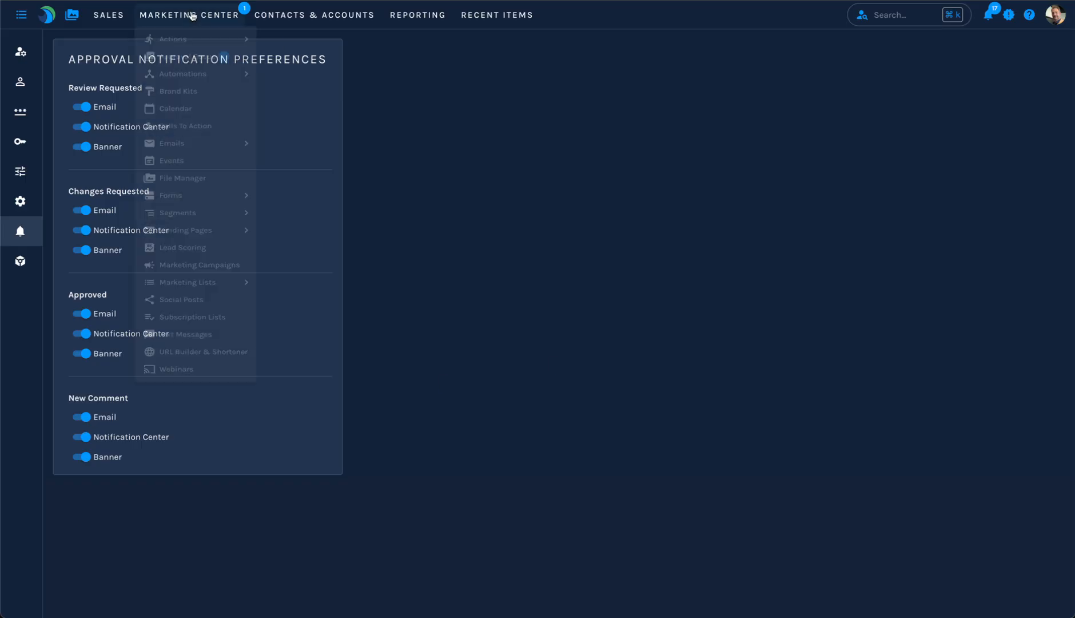
pyautogui.click(192, 62)
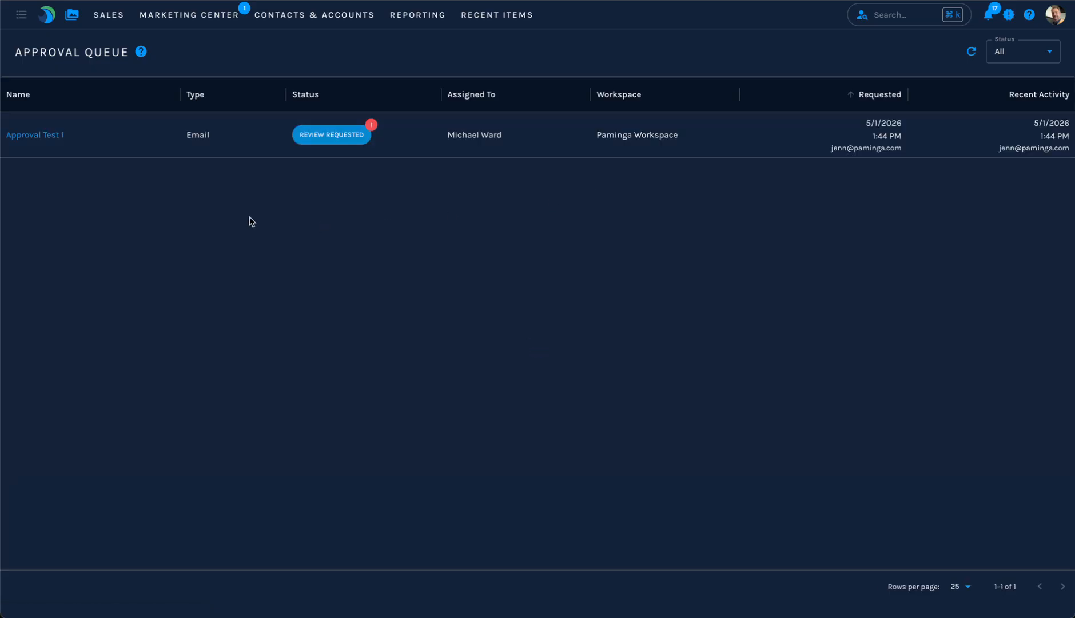
pyautogui.click(25, 136)
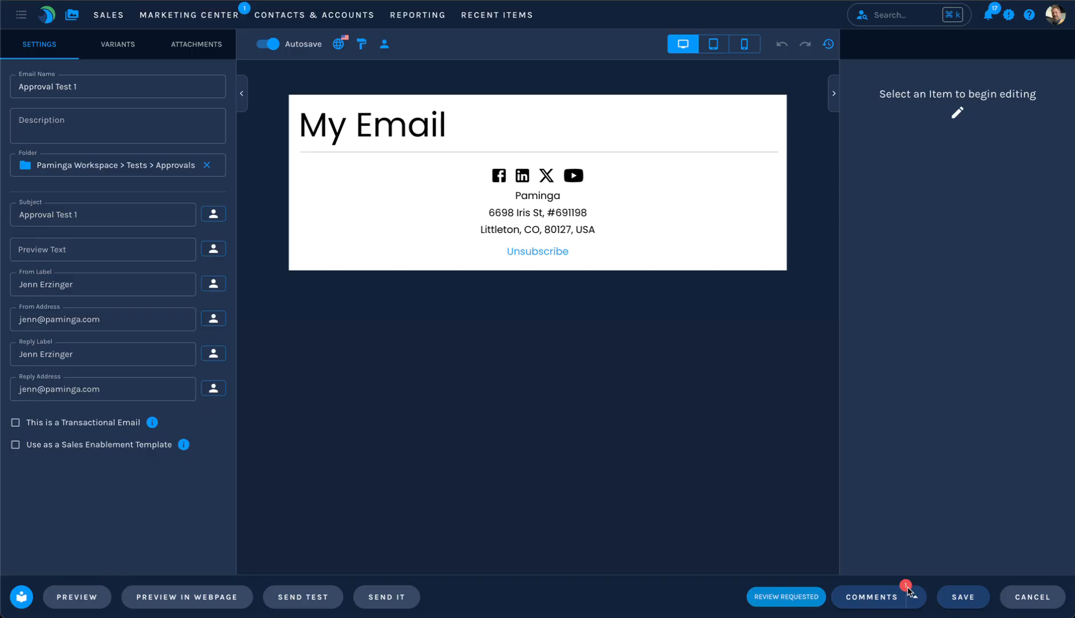
# - Add the review comment "Please change these things." to the email and submit it as Comment & Request Changes
pyautogui.click(874, 597)
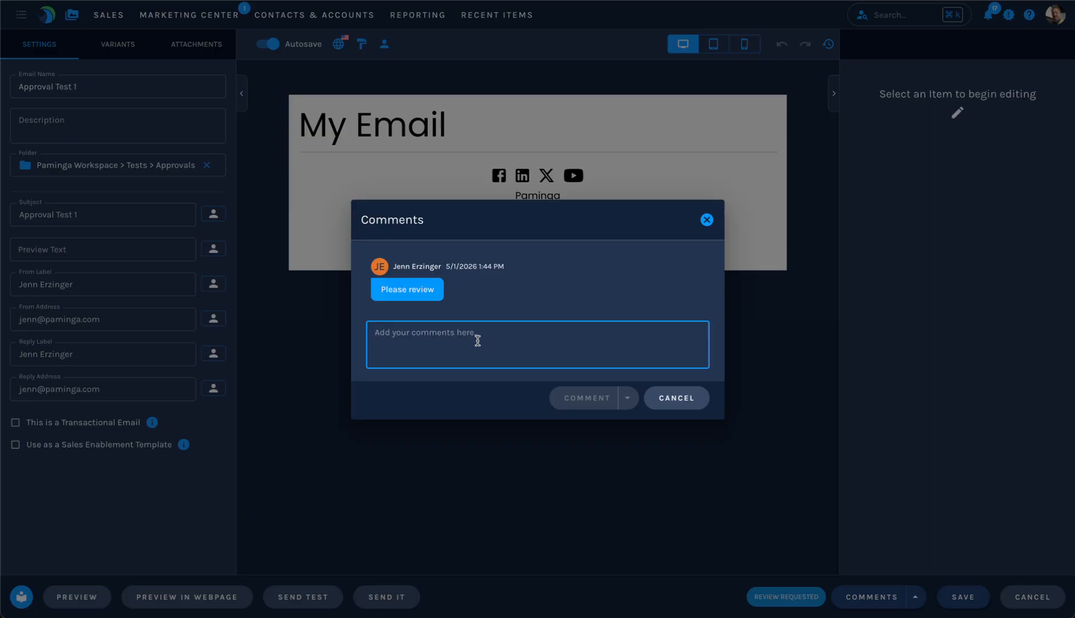
pyautogui.write('Please change th')
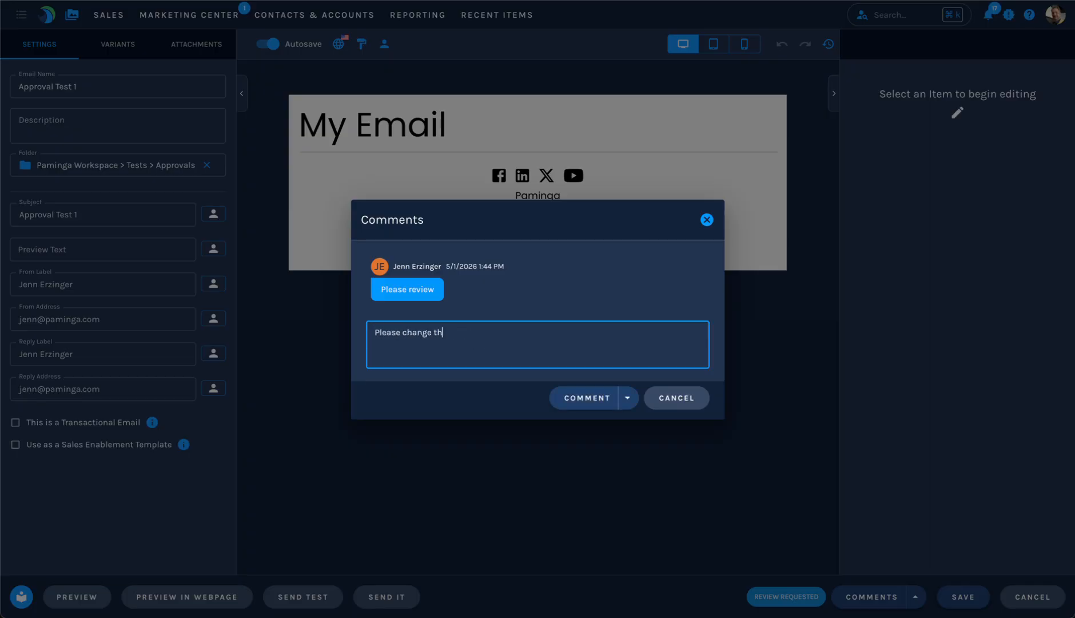
pyautogui.write('ese things.')
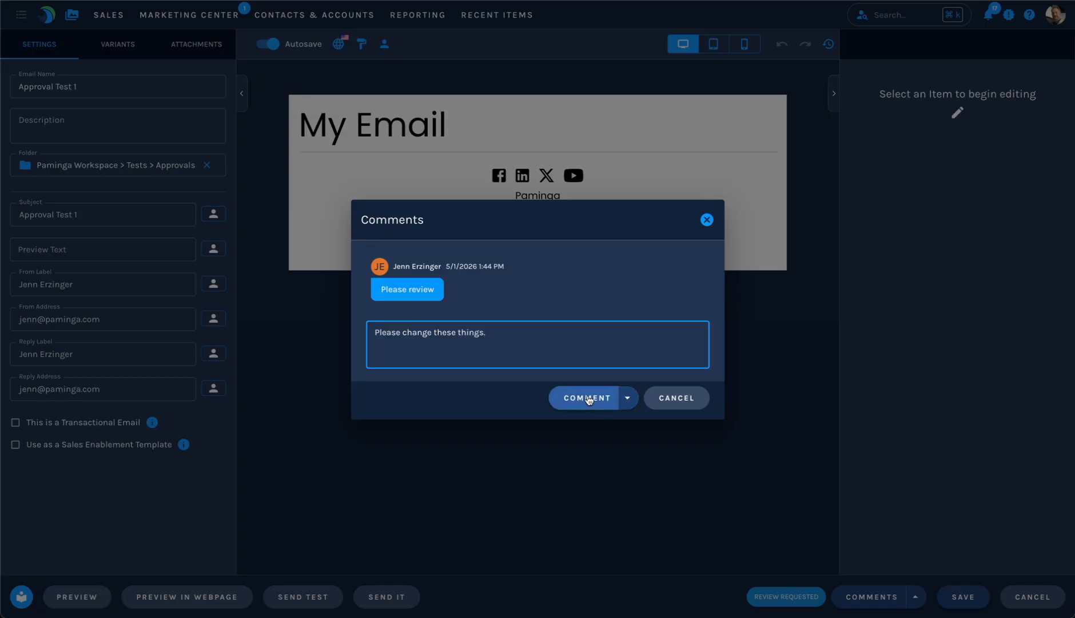
pyautogui.click(628, 398)
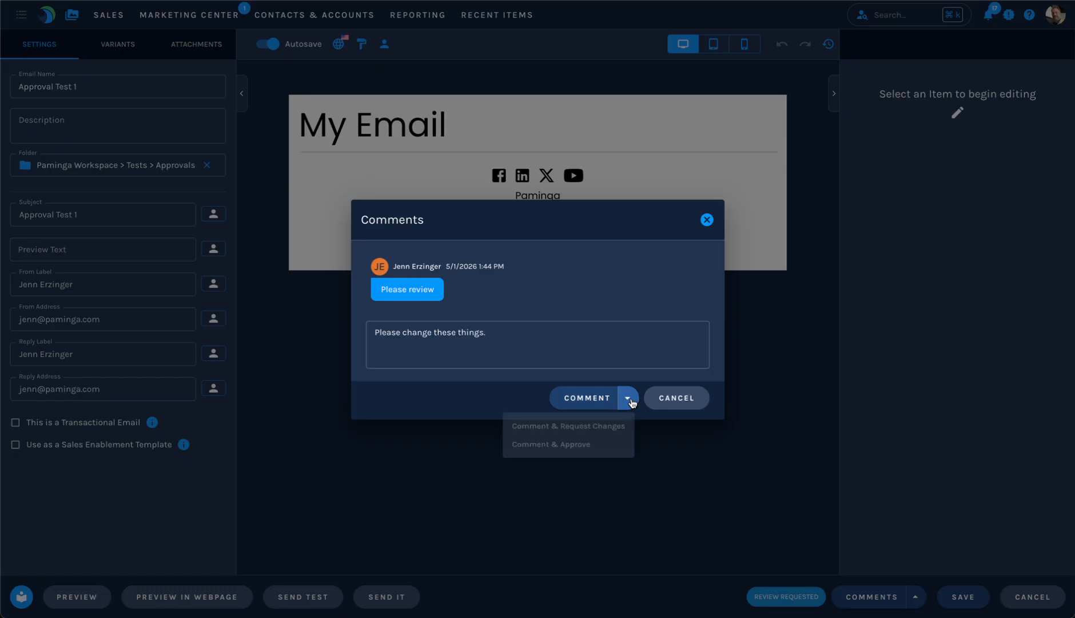
pyautogui.click(595, 430)
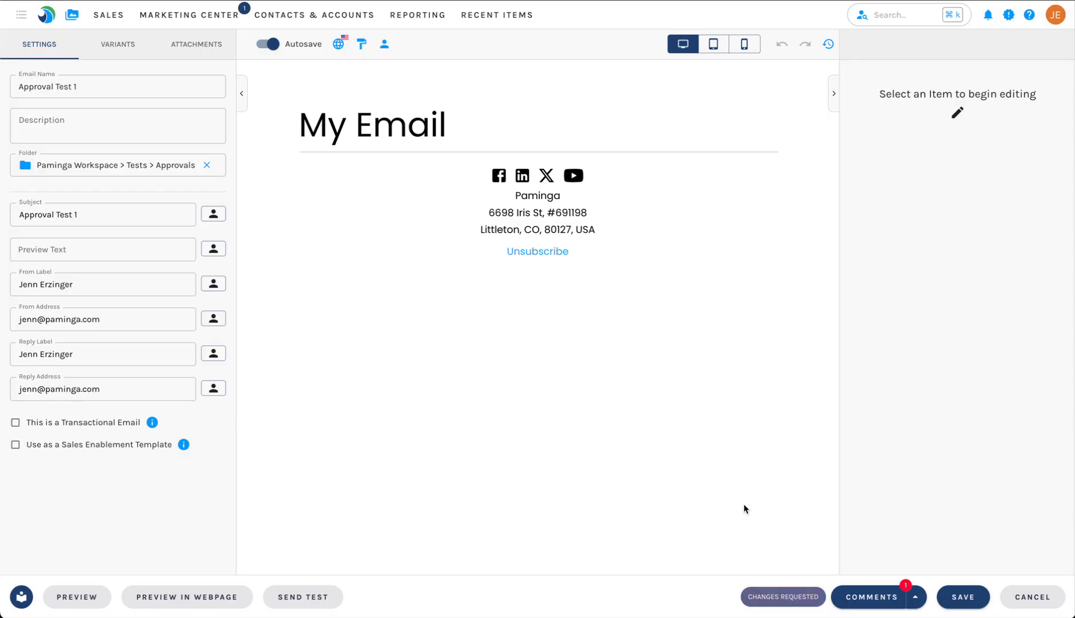
# - Back in the author's account, read the reviewer's comment and change the email heading to "My Email is Amazing!"
pyautogui.click(861, 600)
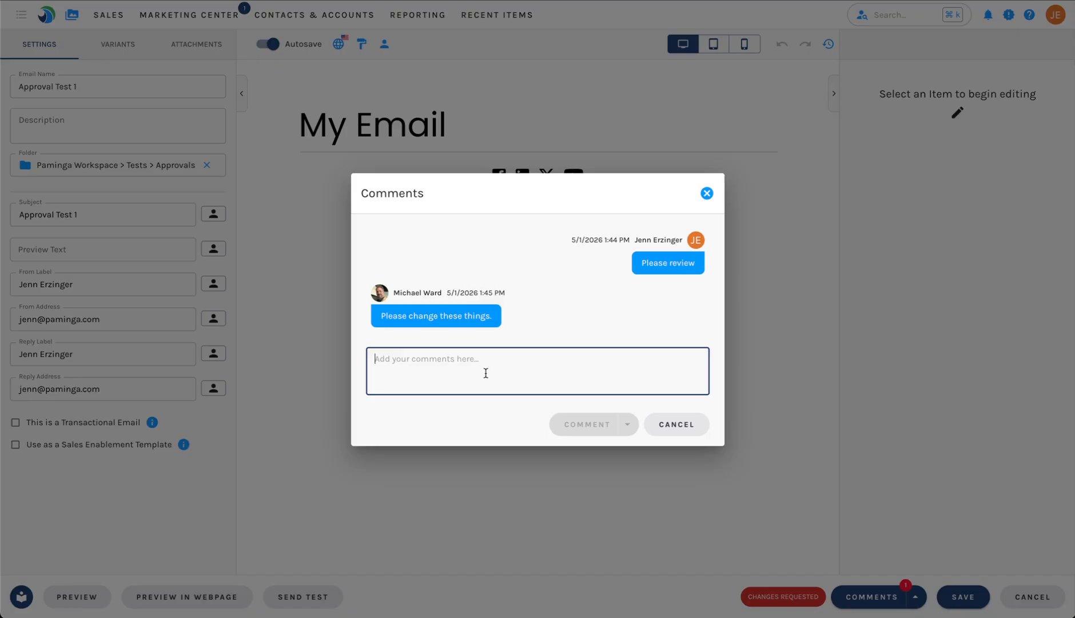
pyautogui.click(499, 122)
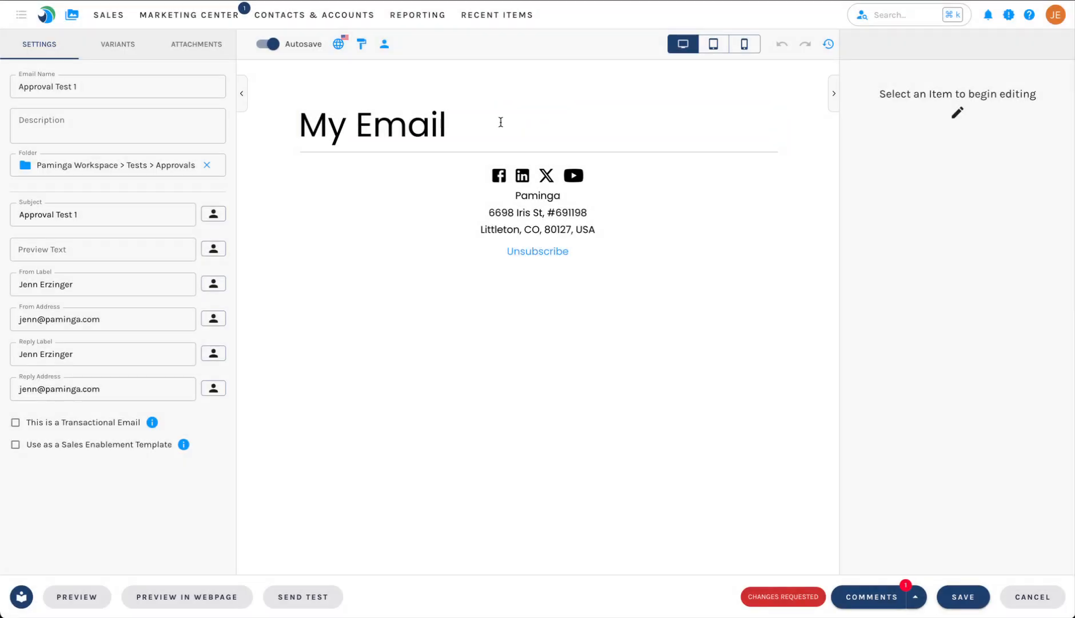
pyautogui.click(500, 122)
pyautogui.write('is ')
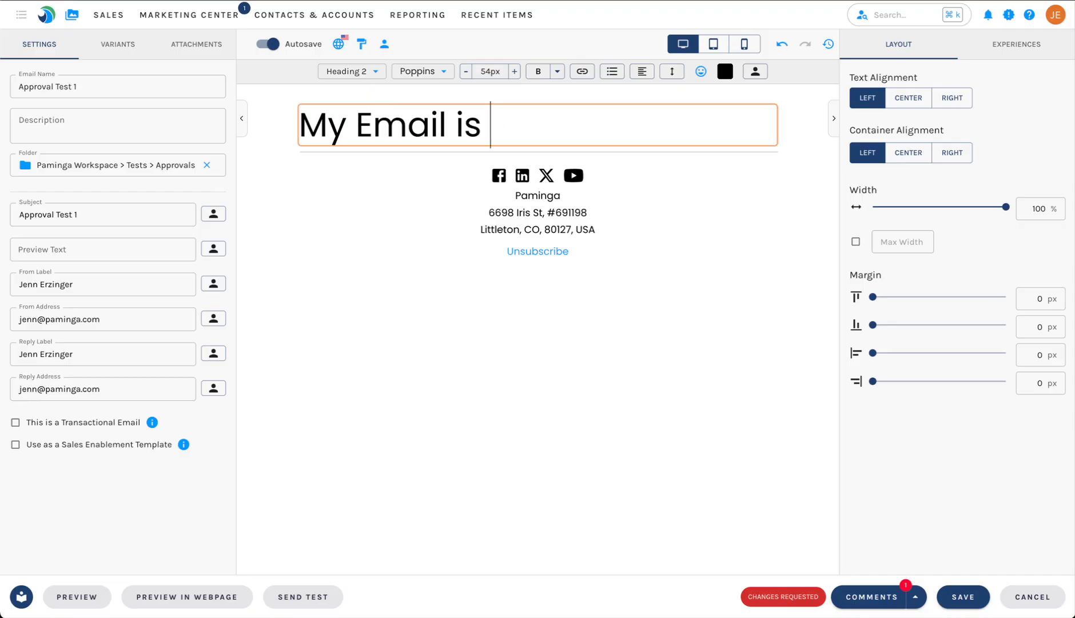
pyautogui.write('Amazing!')
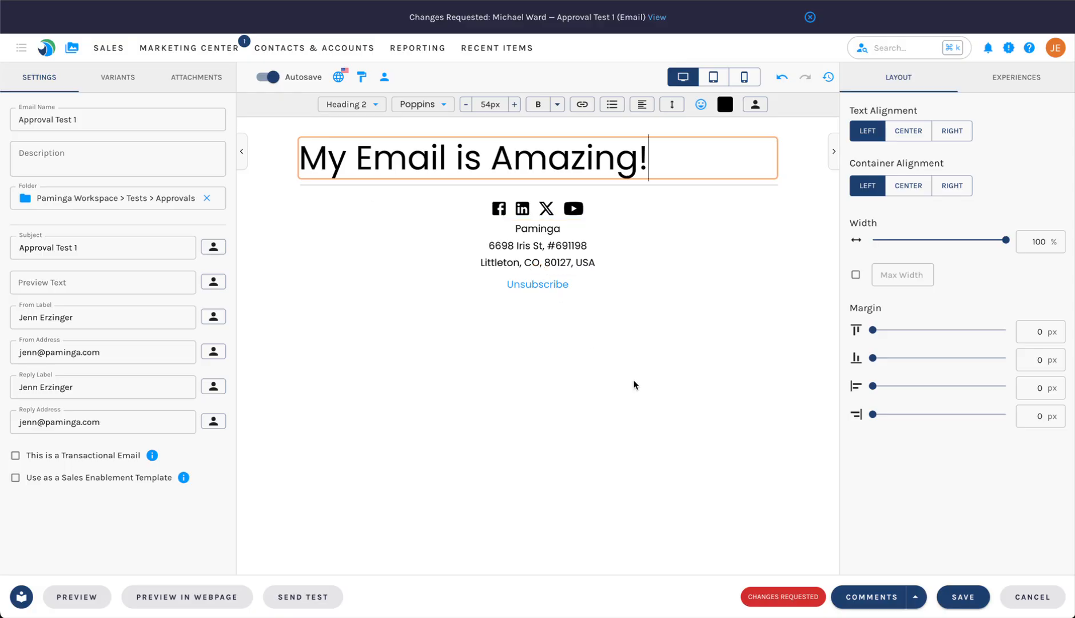
# - Add the comment "How's this?" to the Approval Test 1 email and submit it as Comment & Request Review
pyautogui.moveTo(634, 380); pyautogui.dragTo(936, 601)
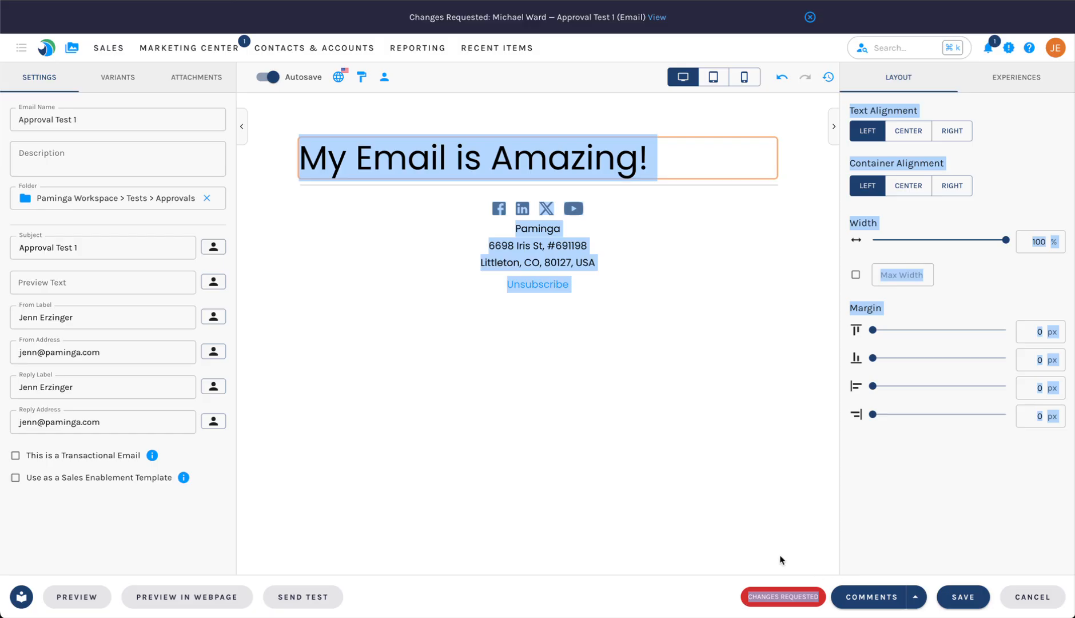
pyautogui.click(857, 600)
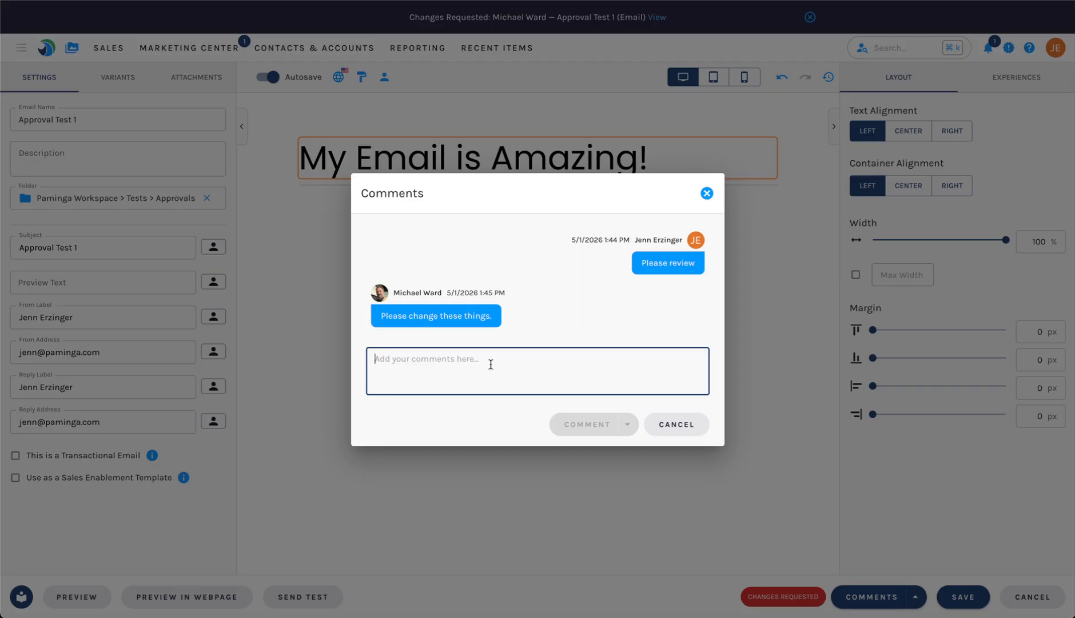
pyautogui.write('How')
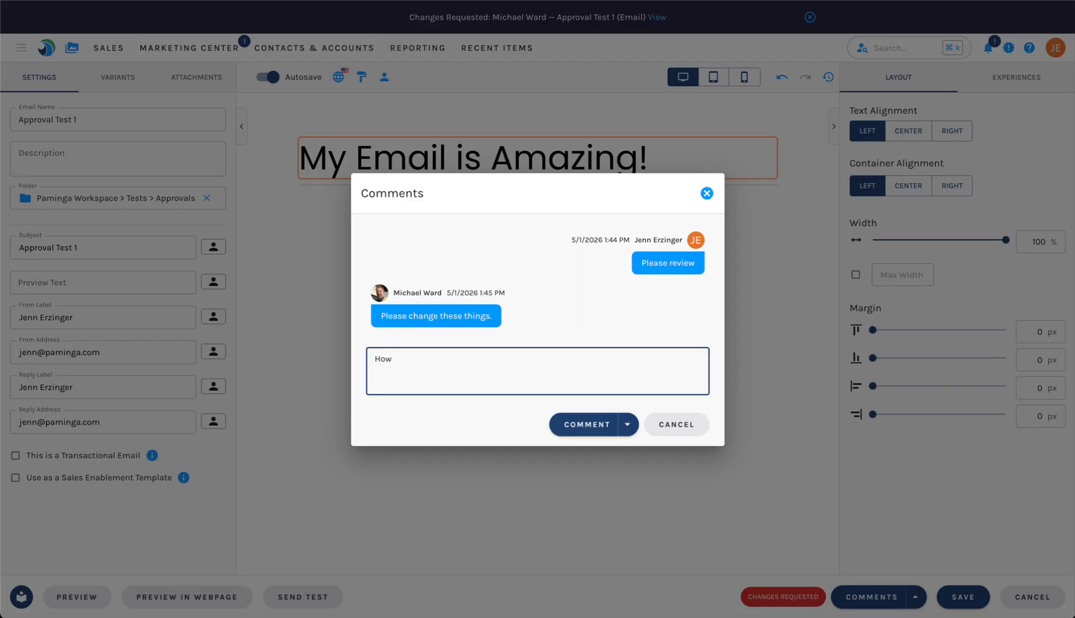
pyautogui.write("'s this?")
pyautogui.click(627, 424)
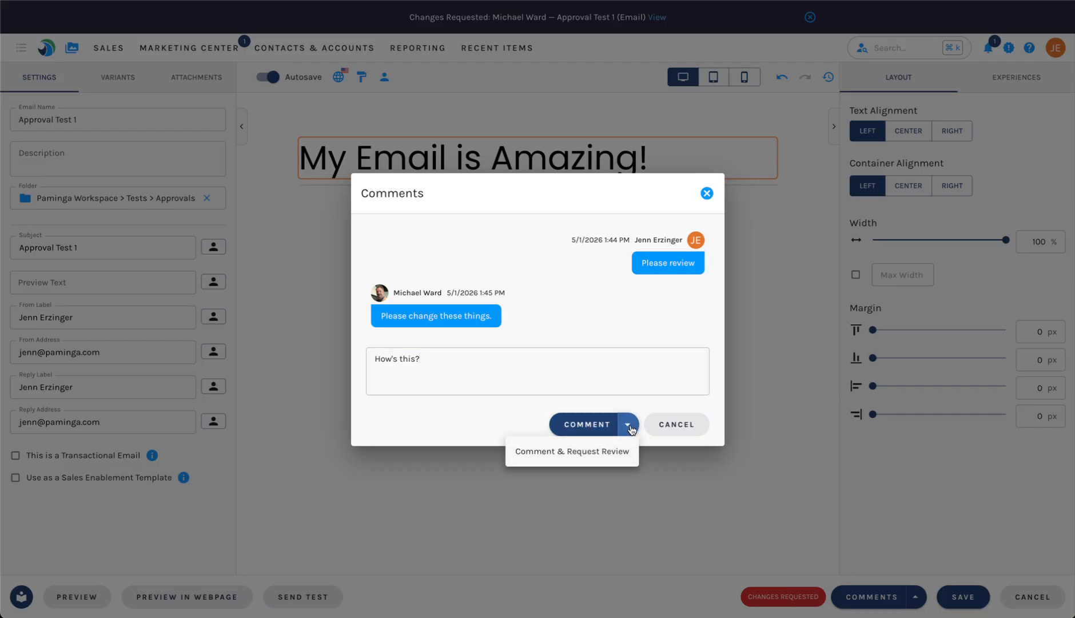
pyautogui.click(599, 452)
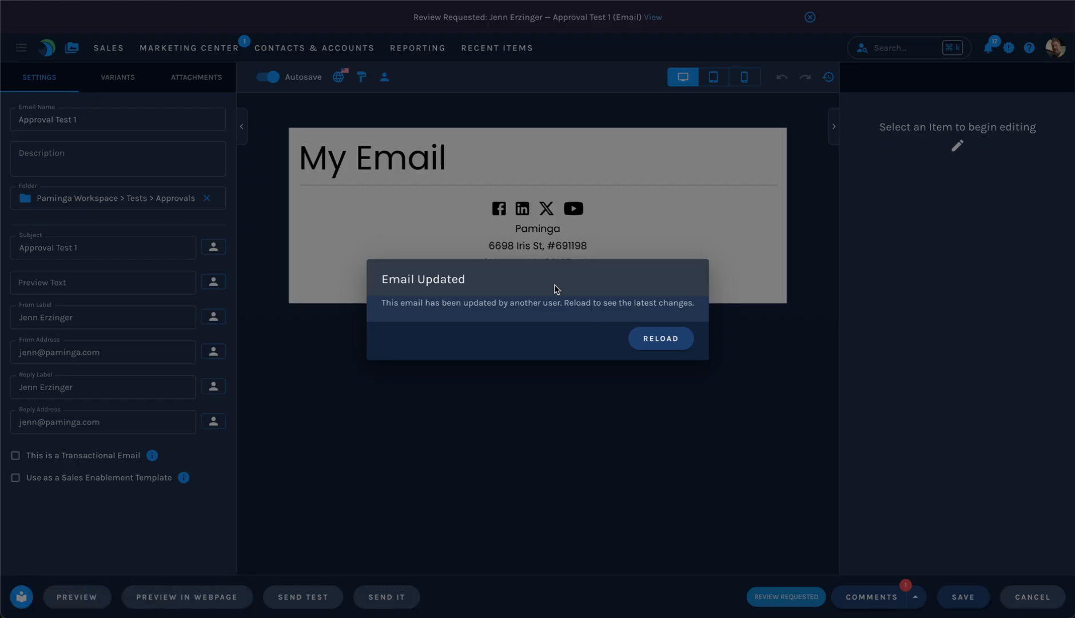
# - In the reviewer's account, reload the updated email, read the author's latest comment and check the available review options
pyautogui.click(661, 338)
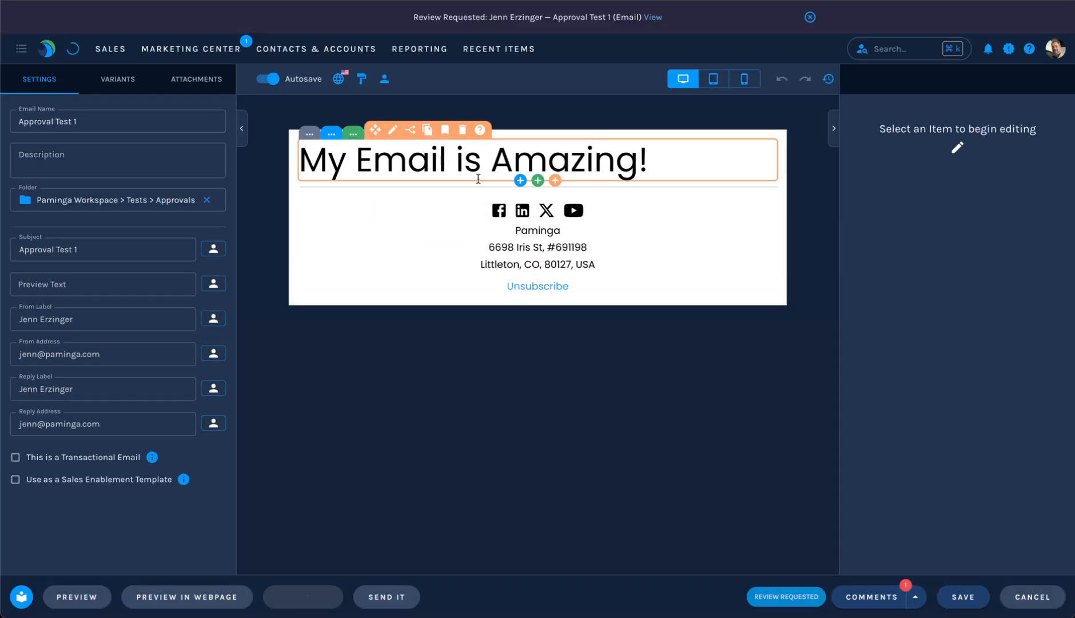
pyautogui.click(880, 597)
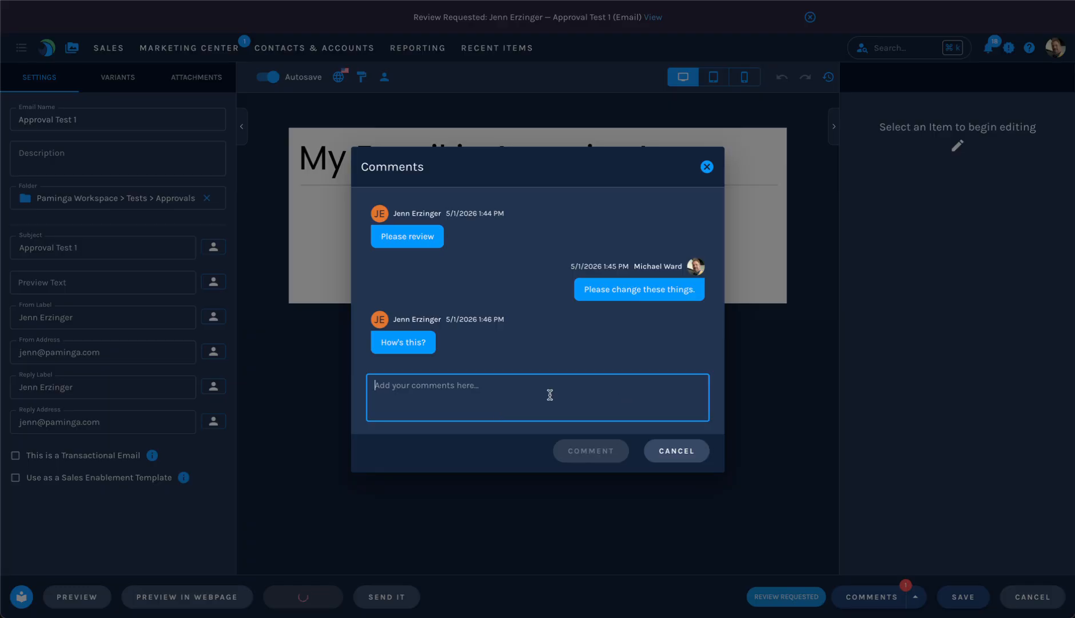
pyautogui.click(676, 451)
pyautogui.click(915, 596)
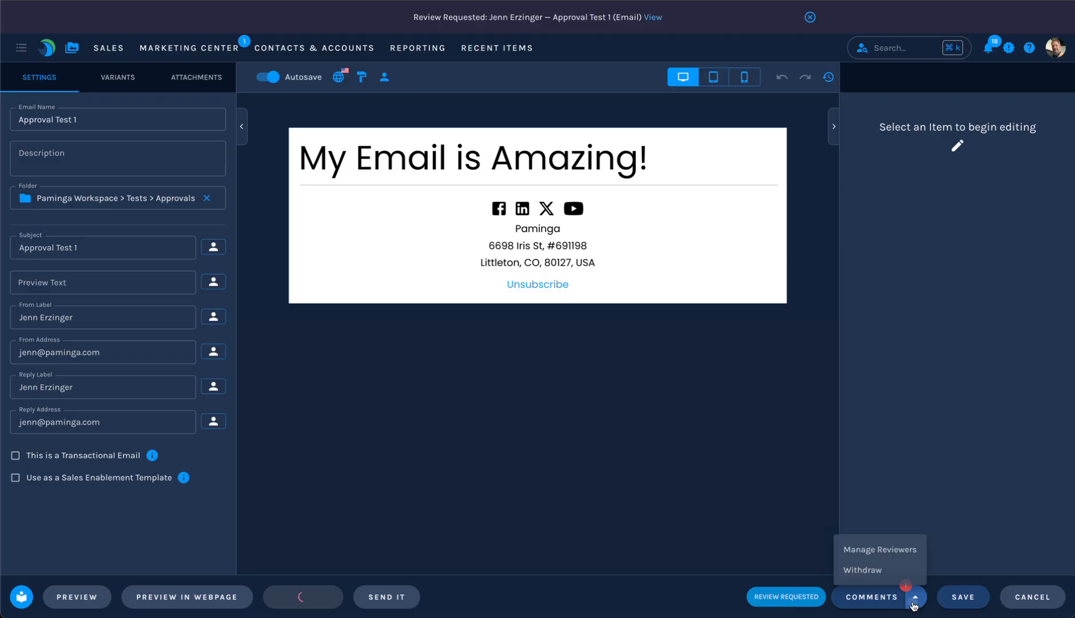
pyautogui.click(973, 473)
# - Add the review comment "Looks great! approved." to the email and submit it as Comment & Approve
pyautogui.click(874, 597)
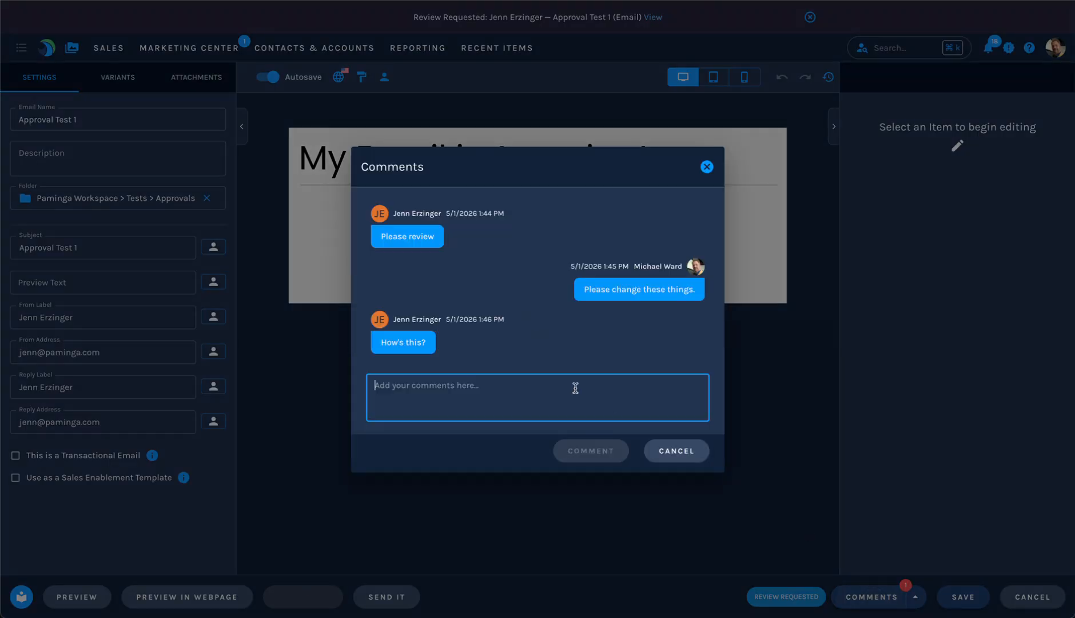
pyautogui.write('Lookg')
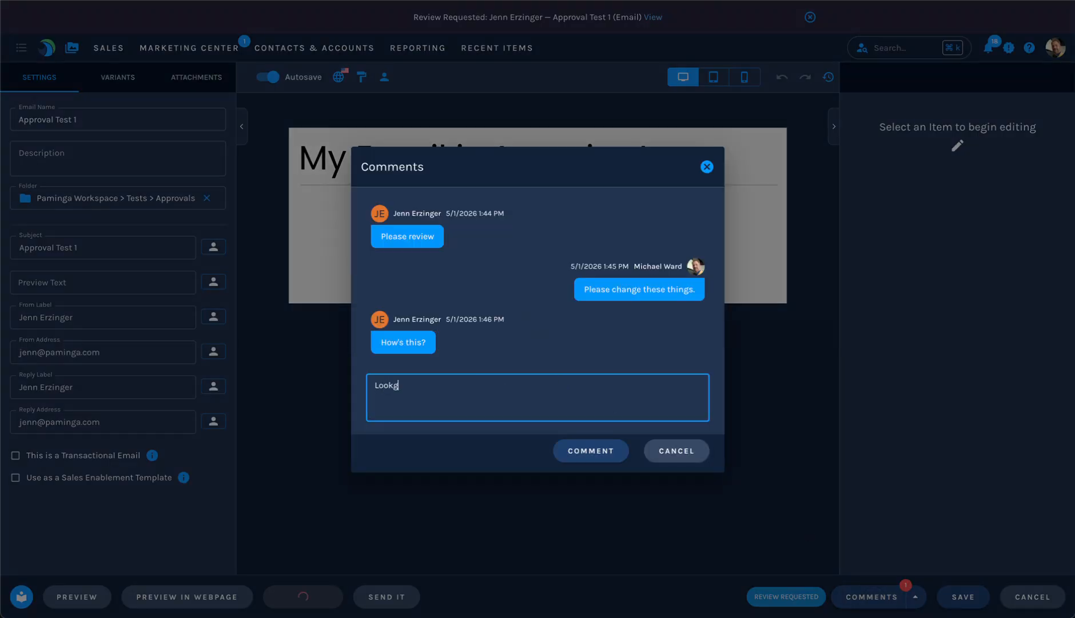
pyautogui.press('BackSpace')
pyautogui.write('s great! approved.')
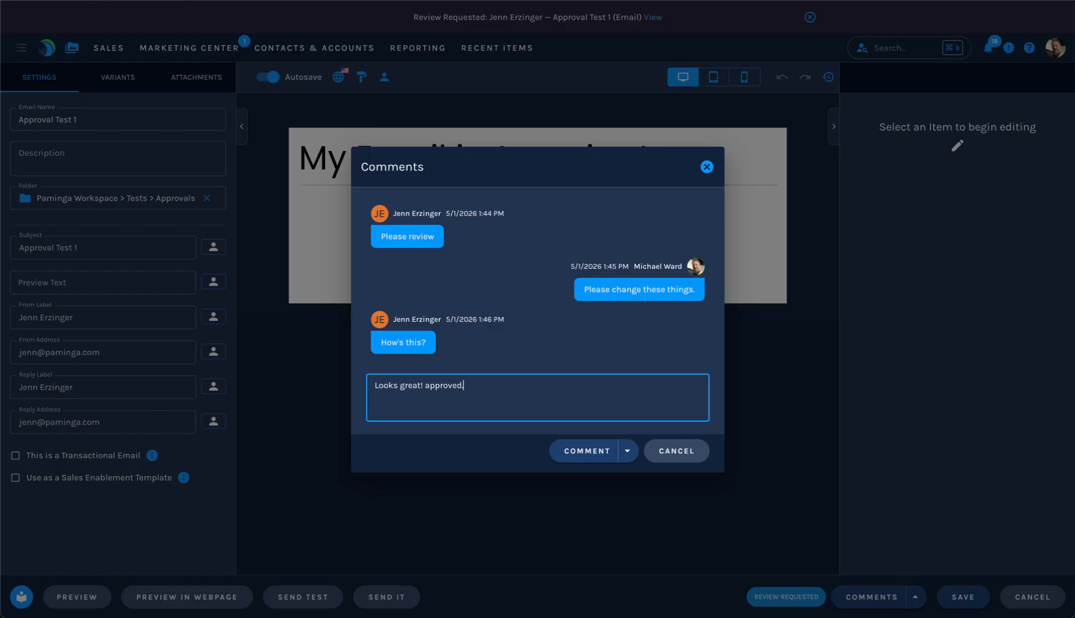
pyautogui.click(628, 452)
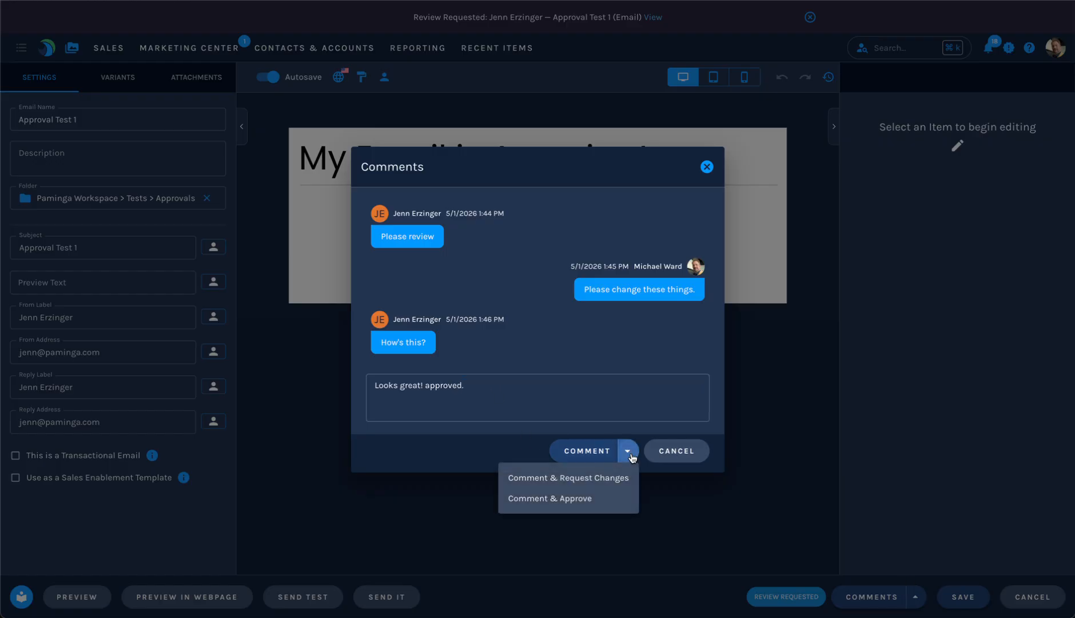
pyautogui.click(587, 503)
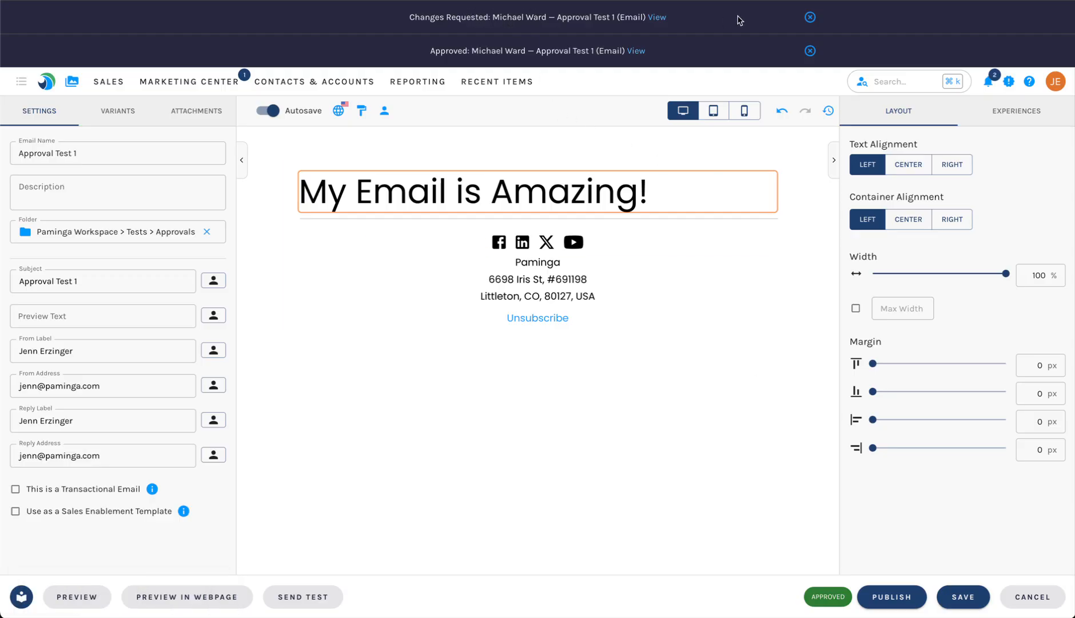
# - Back in the author's account, dismiss the Changes Requested and Approved notifications
pyautogui.click(810, 18)
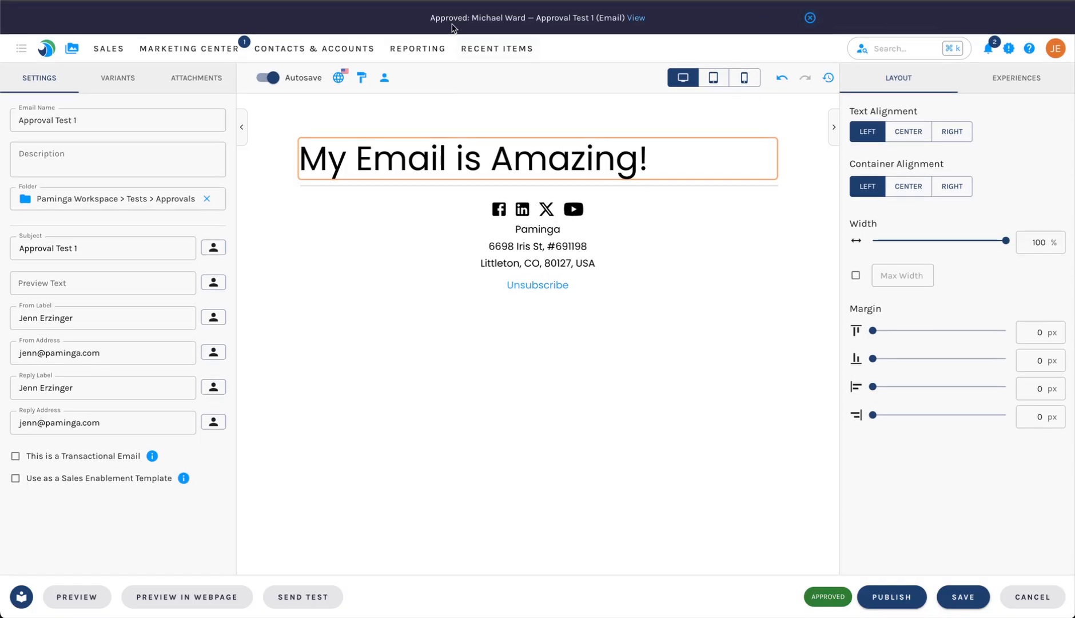
pyautogui.click(810, 17)
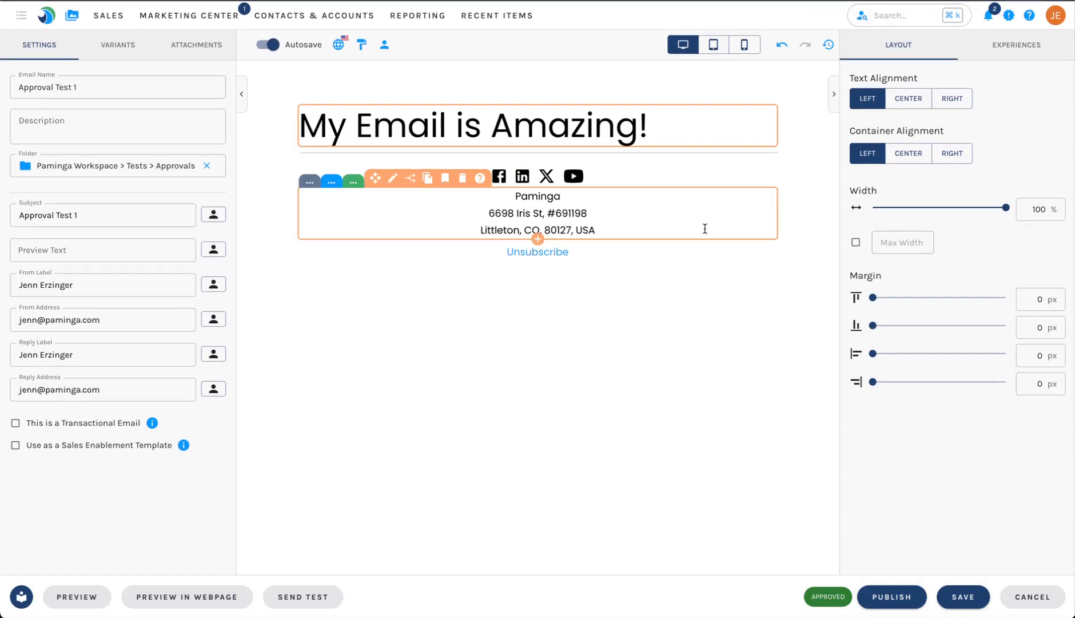
# - Open the Approval Test 1 email from the Approval Queue and publish it
pyautogui.click(177, 20)
pyautogui.click(178, 63)
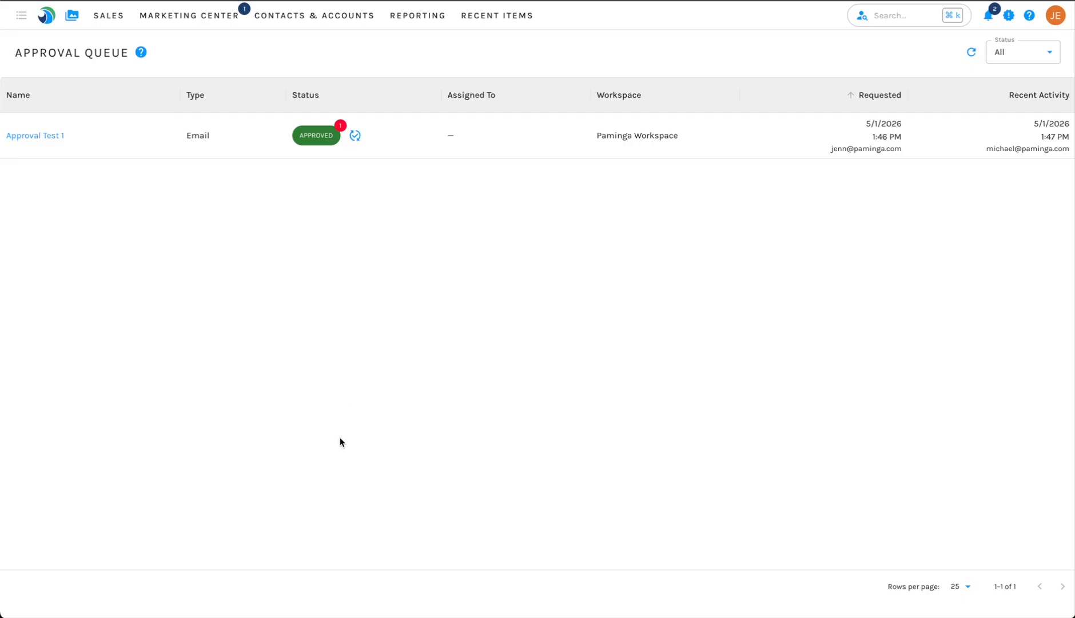
pyautogui.click(19, 137)
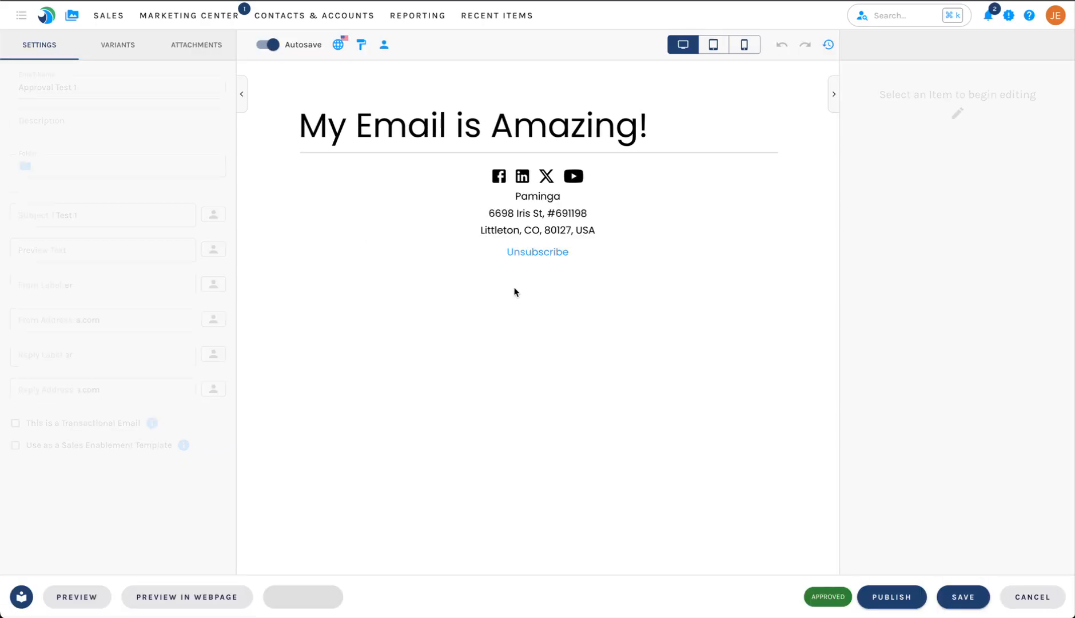
pyautogui.click(897, 595)
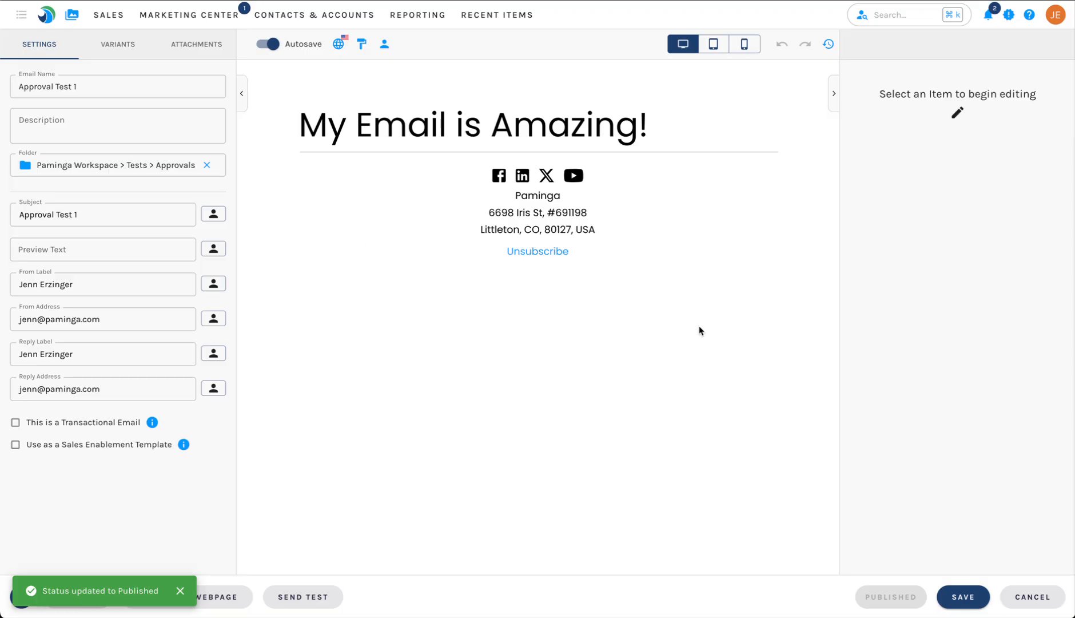
# - Examine the email's Revision History, preview the Draft and Published revisions, and close the history
pyautogui.click(828, 41)
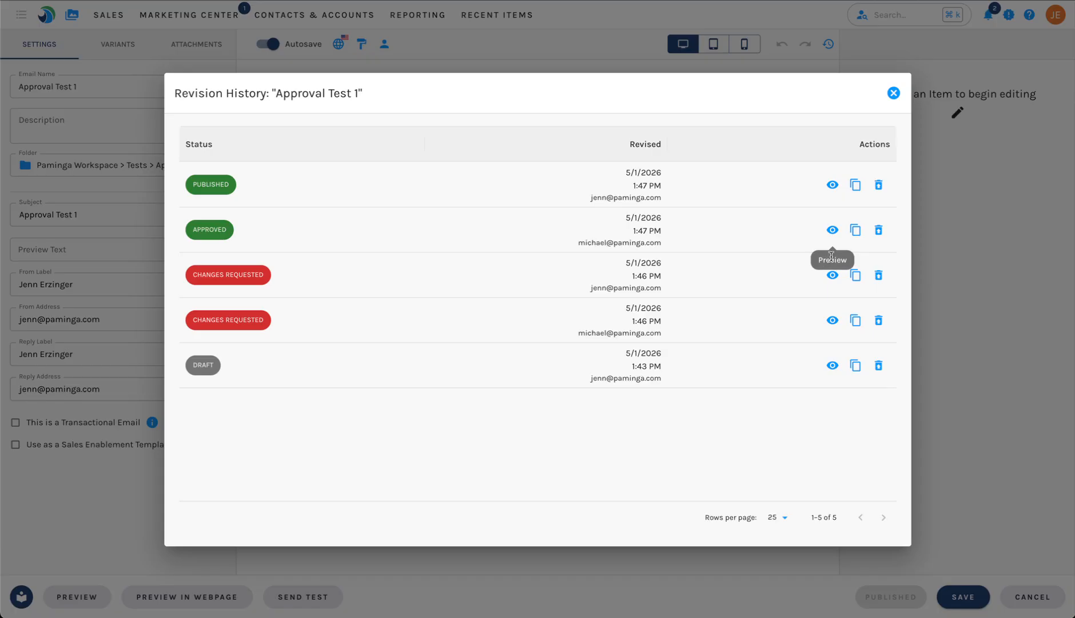
pyautogui.click(833, 366)
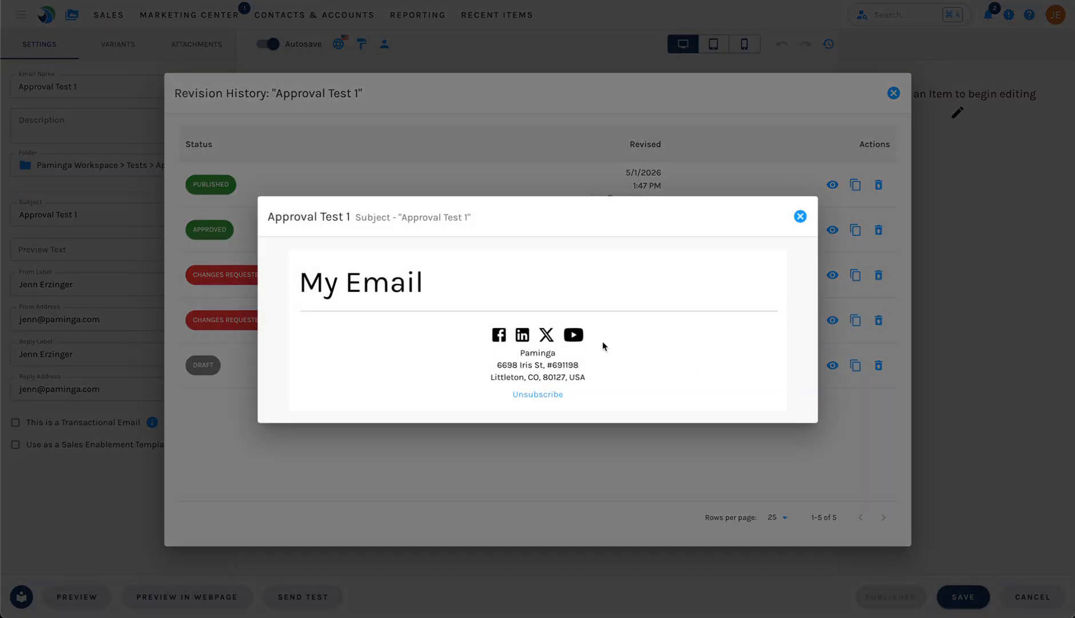
pyautogui.press('Escape')
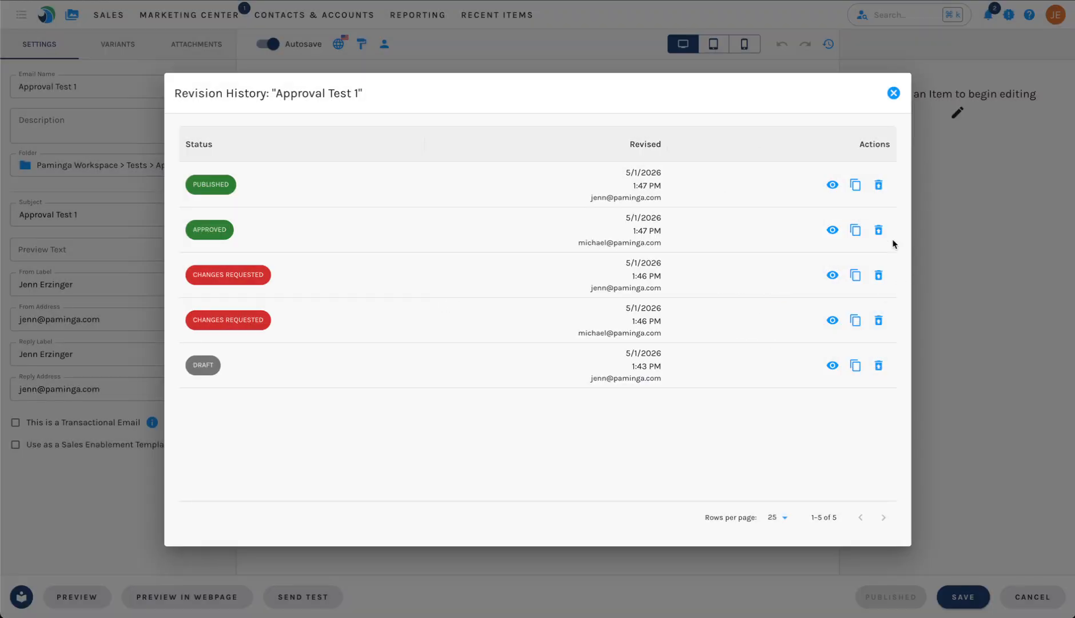
pyautogui.click(833, 184)
pyautogui.press('Escape')
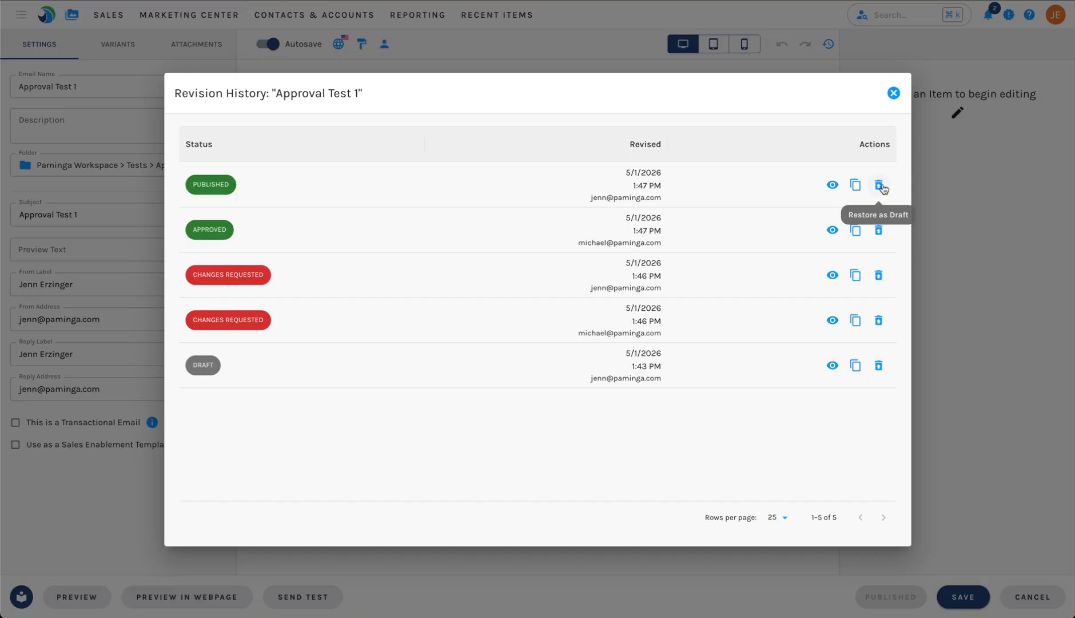
pyautogui.click(892, 92)
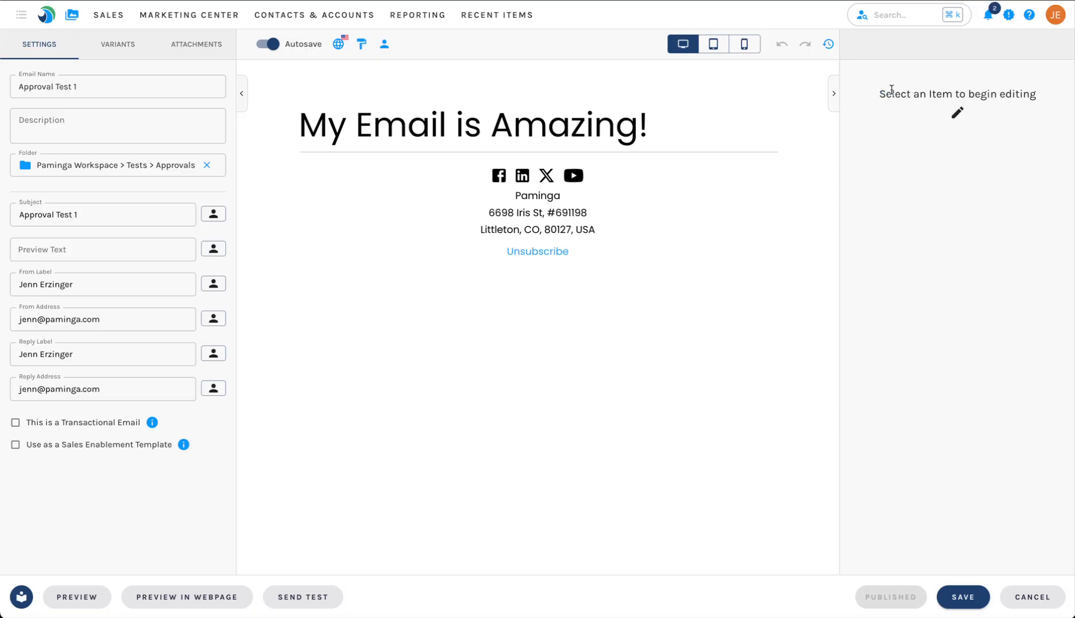